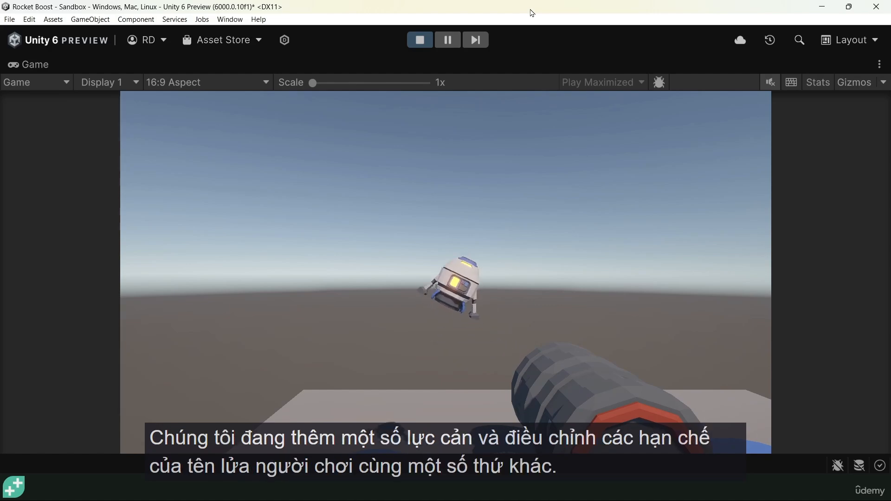
{"action": "key", "text": "a"}
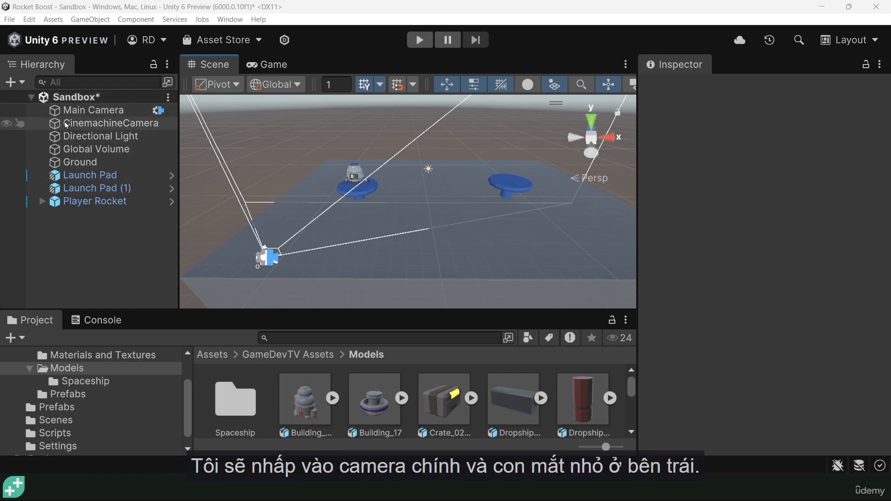
Hide the Main Camera and CinemachineCamera in the Scene view and check how the Game view still renders.
{"action": "left_click", "coordinate": [41, 111]}
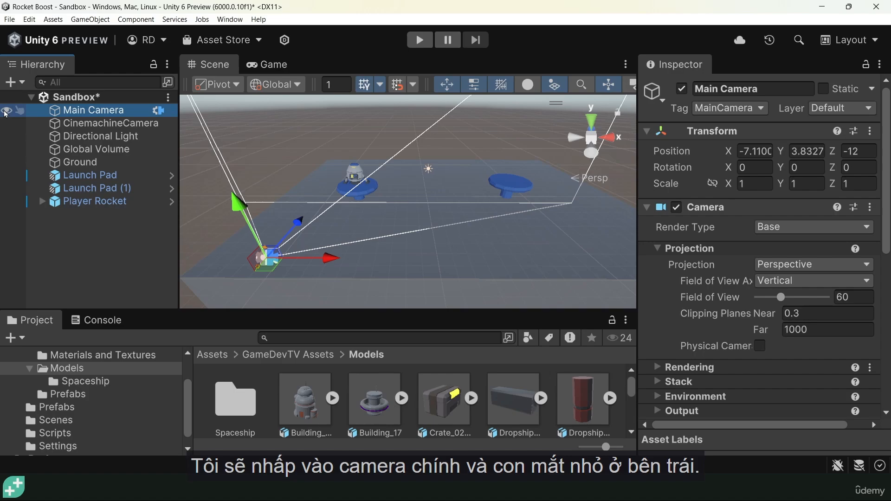
{"action": "left_click", "coordinate": [7, 111]}
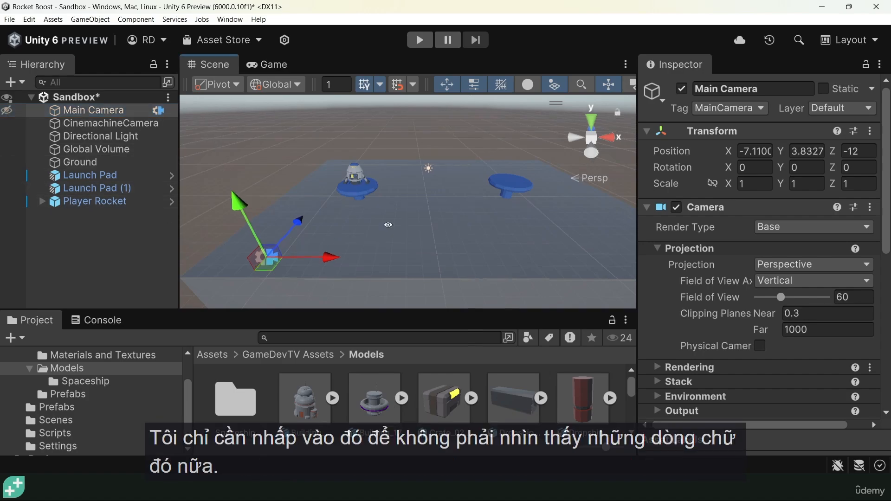
{"action": "mouse_move", "coordinate": [278, 199]}
{"action": "left_mouse_down", "text": "alt"}
{"action": "mouse_move", "coordinate": [283, 173]}
{"action": "mouse_move", "coordinate": [286, 211]}
{"action": "left_mouse_up", "text": "alt"}
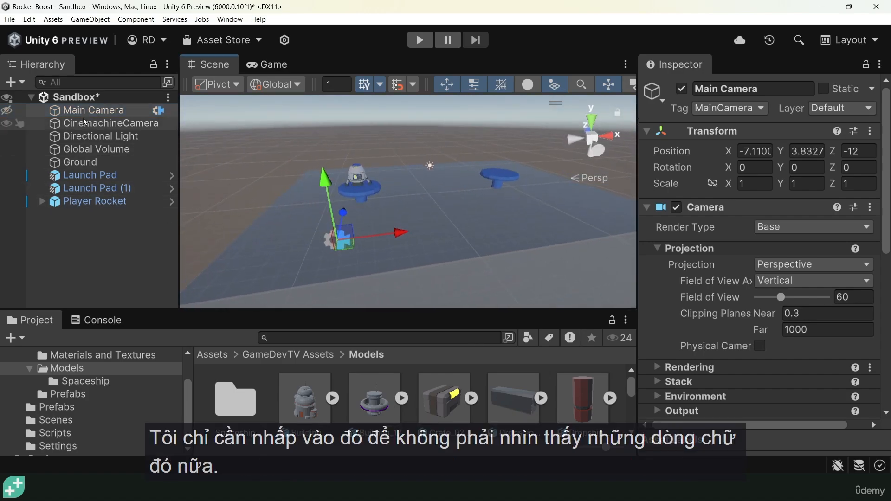
{"action": "left_click", "coordinate": [6, 123]}
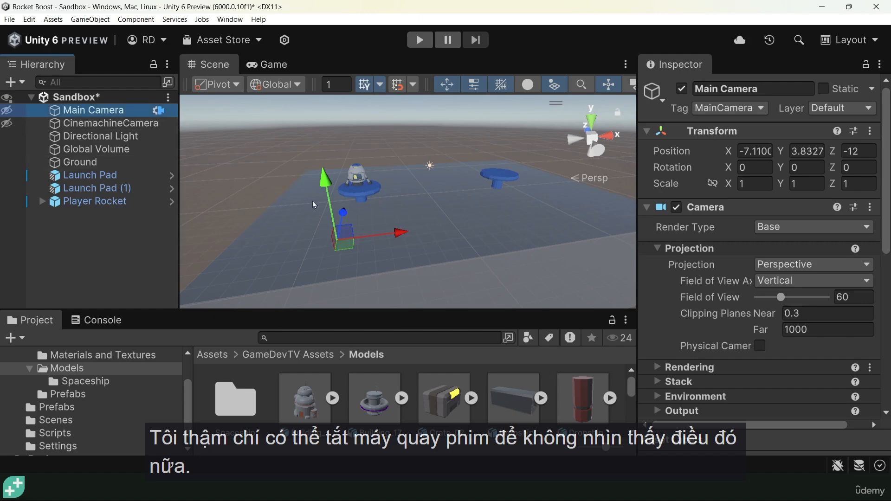
{"action": "left_click_drag", "start_coordinate": [403, 230], "coordinate": [327, 182], "text": "alt"}
{"action": "left_click", "coordinate": [242, 184]}
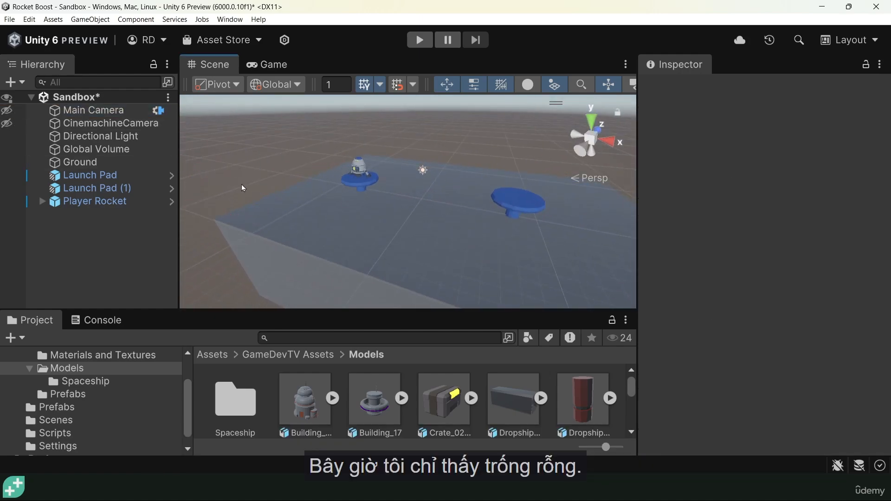
{"action": "left_click_drag", "start_coordinate": [408, 227], "coordinate": [449, 230], "text": "alt"}
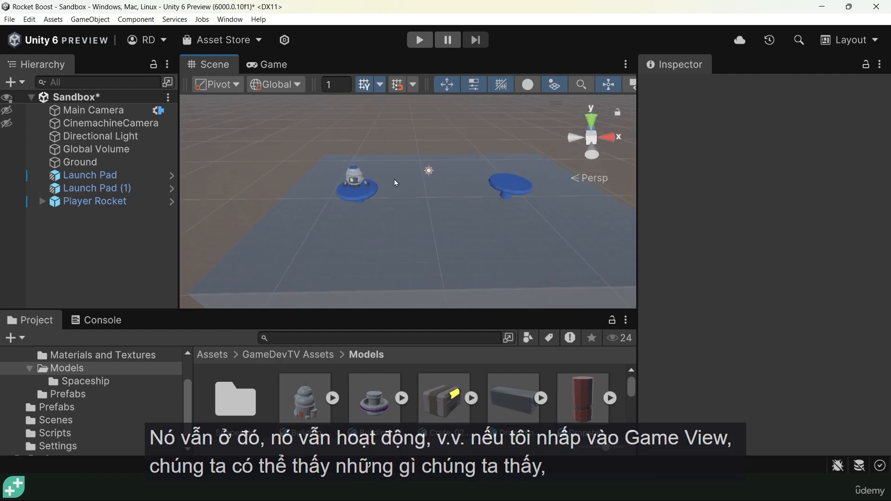
{"action": "left_click", "coordinate": [282, 66]}
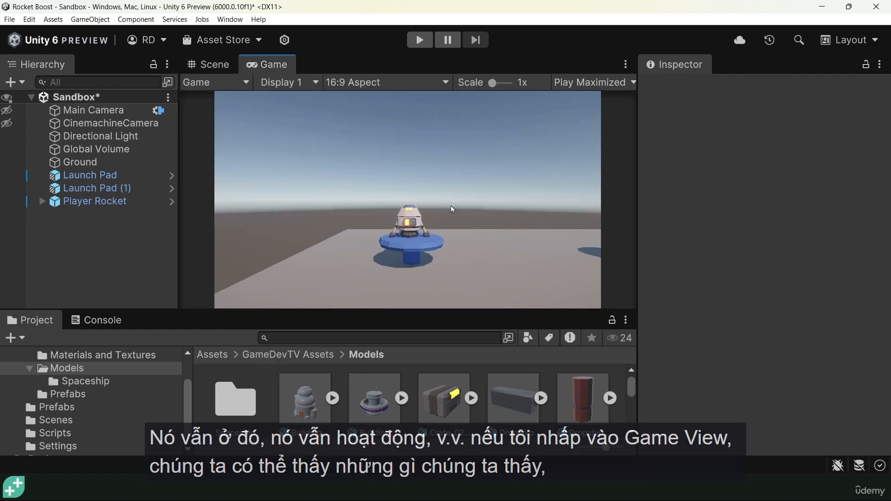
{"action": "left_click", "coordinate": [199, 69]}
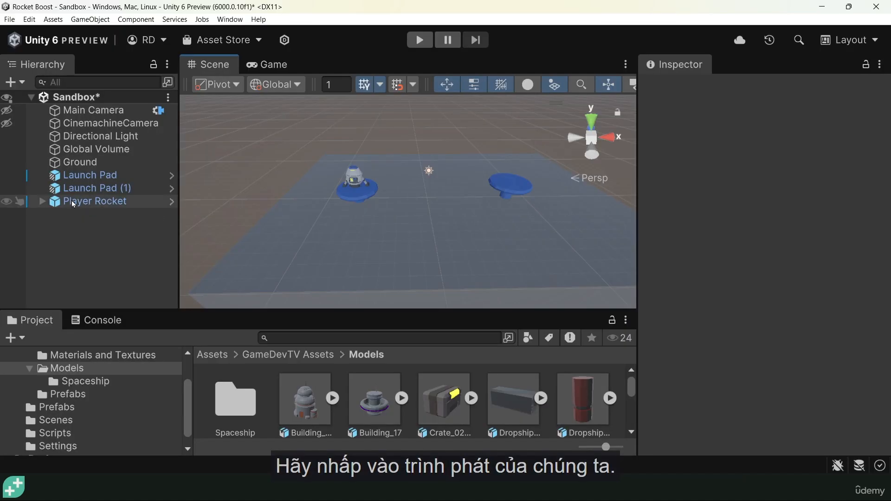
Select the Player Rocket and show the Constraints of its Rigidbody component.
{"action": "left_click", "coordinate": [71, 200]}
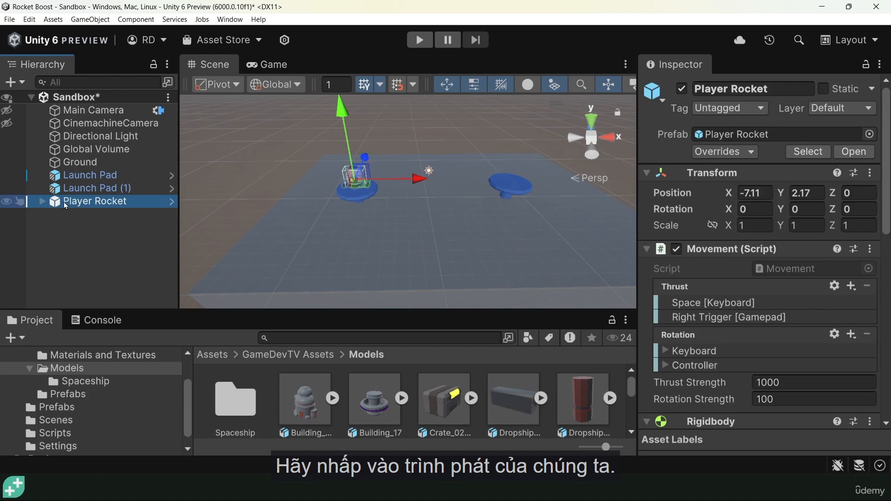
{"action": "scroll", "coordinate": [714, 286], "scroll_direction": "down", "scroll_amount": 5}
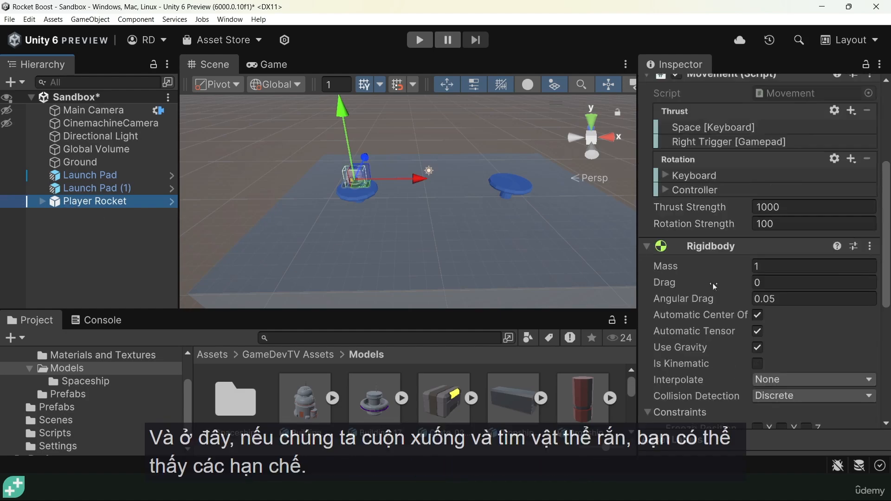
{"action": "scroll", "coordinate": [714, 286], "scroll_direction": "down", "scroll_amount": 3}
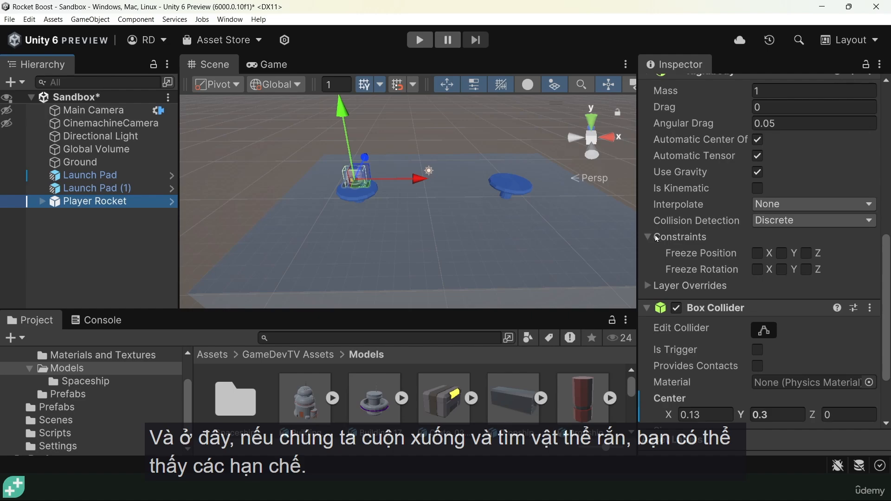
{"action": "left_click", "coordinate": [648, 236]}
{"action": "left_click", "coordinate": [648, 237]}
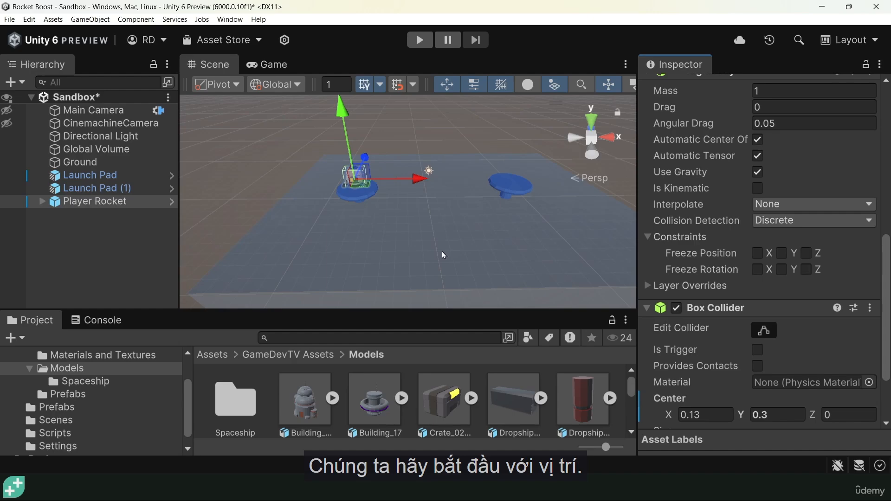
Try moving the Player Rocket along its axes in the scene from several angles, restoring its original position.
{"action": "left_click_drag", "start_coordinate": [329, 211], "coordinate": [539, 193], "text": "alt"}
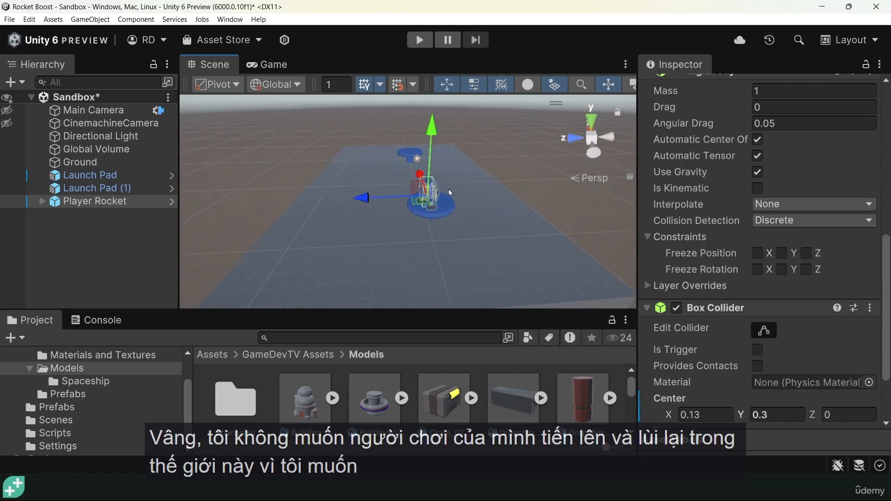
{"action": "left_click_drag", "start_coordinate": [448, 189], "coordinate": [68, 187], "text": "alt"}
{"action": "key", "text": "ctrl+z"}
{"action": "left_click_drag", "start_coordinate": [510, 219], "coordinate": [161, 191], "text": "alt"}
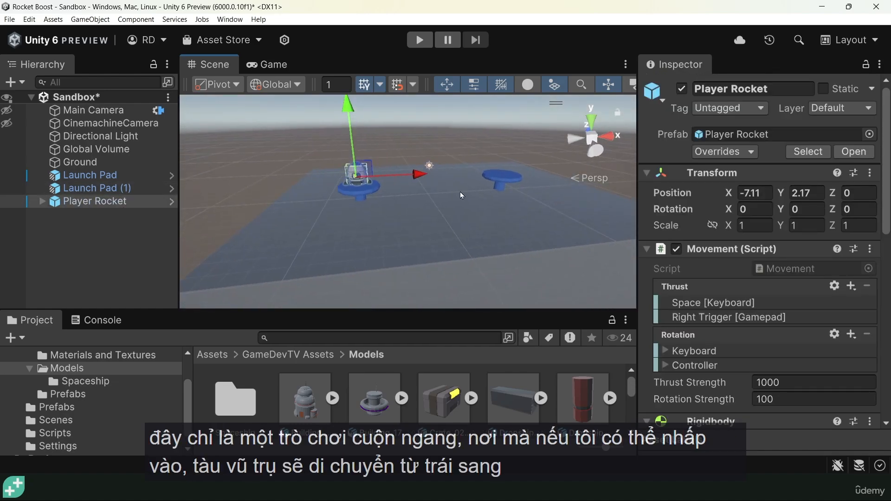
{"action": "left_click_drag", "start_coordinate": [409, 172], "coordinate": [542, 179]}
{"action": "left_click", "coordinate": [411, 178]}
{"action": "left_click", "coordinate": [350, 174]}
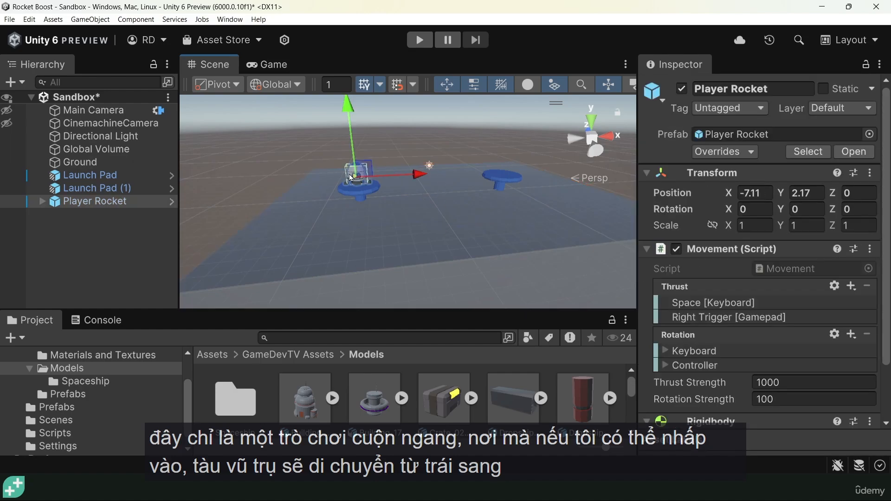
{"action": "left_click_drag", "start_coordinate": [416, 175], "coordinate": [436, 179]}
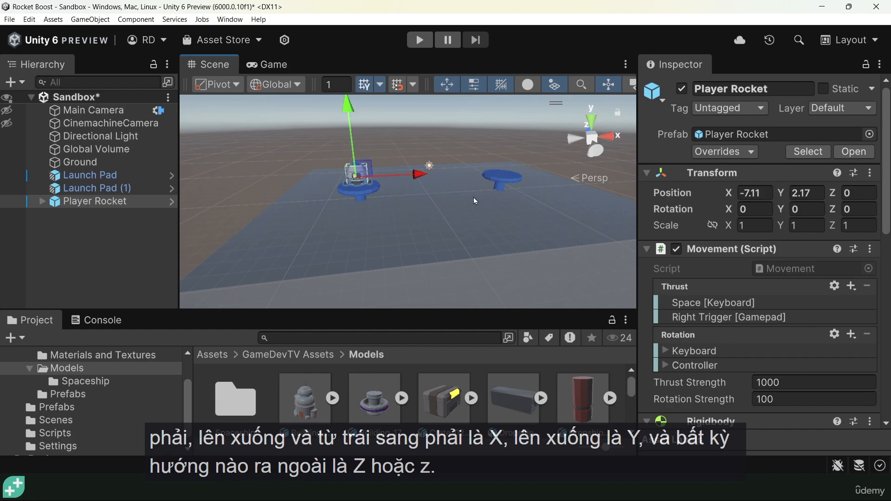
{"action": "middle_click_drag", "start_coordinate": [397, 185], "coordinate": [394, 206]}
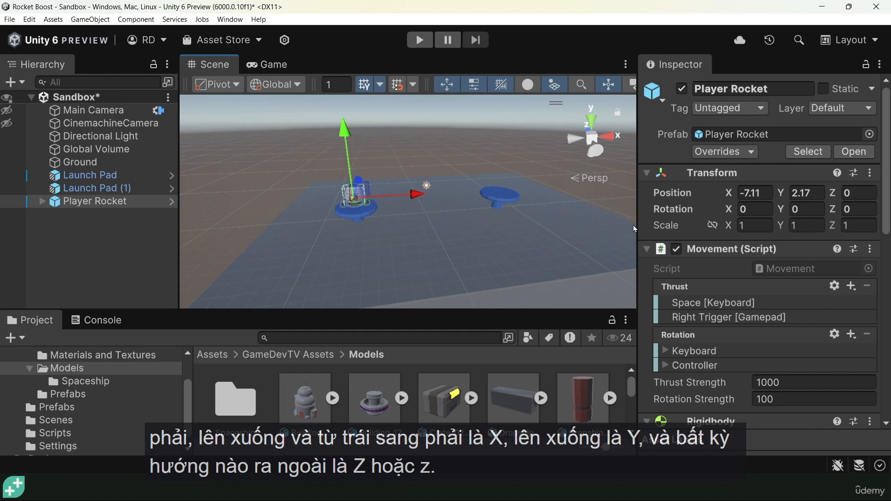
Freeze the Player Rocket's position on the Z axis in its Rigidbody constraints.
{"action": "scroll", "coordinate": [739, 302], "scroll_direction": "down", "scroll_amount": 8}
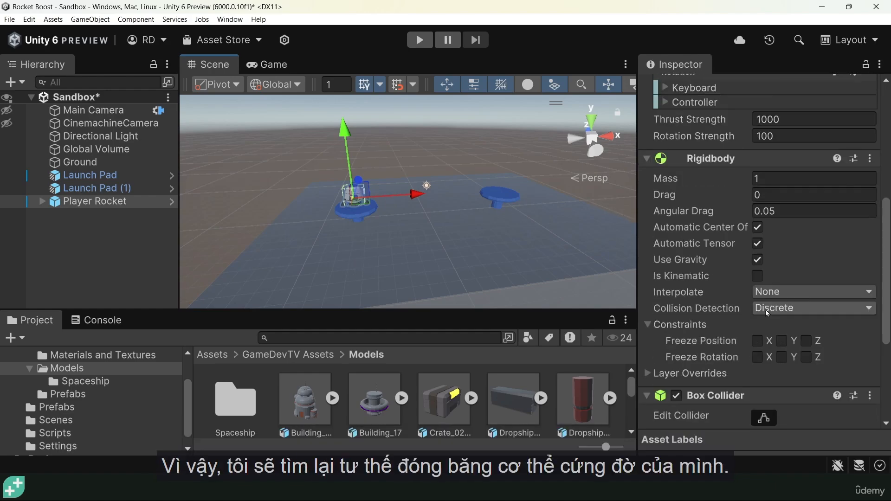
{"action": "scroll", "coordinate": [764, 308], "scroll_direction": "down", "scroll_amount": 3}
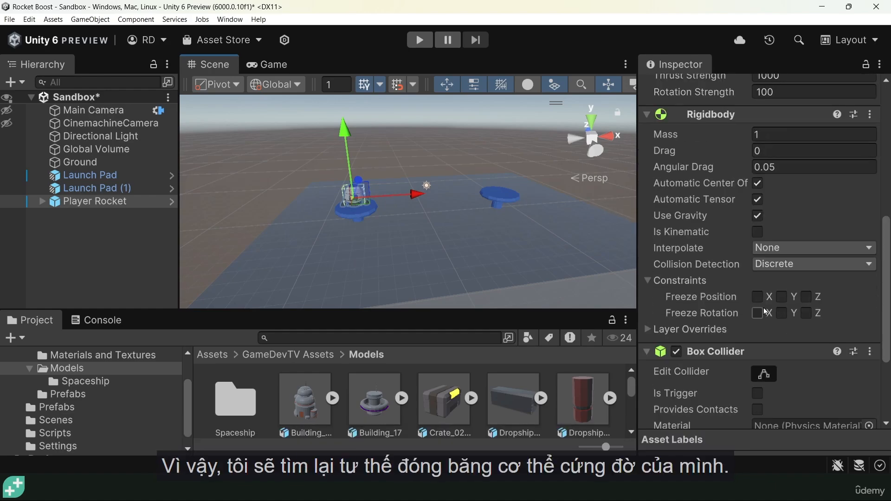
{"action": "left_click", "coordinate": [807, 298]}
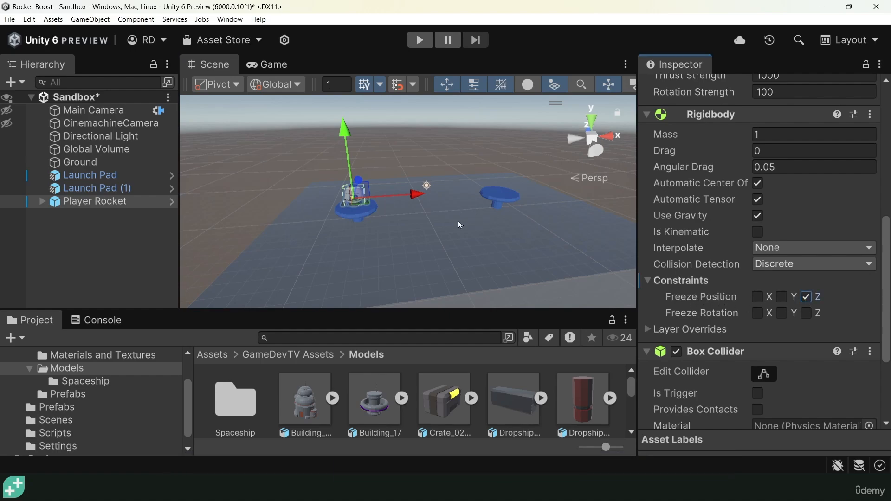
Check the Player Rocket's Z position in its Transform and view its alignment in the scene from several angles.
{"action": "scroll", "coordinate": [741, 224], "scroll_direction": "up", "scroll_amount": 10}
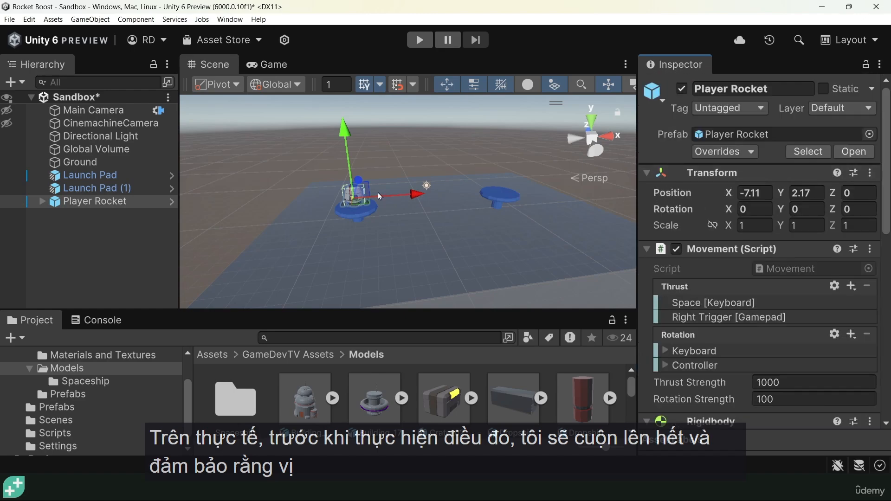
{"action": "left_click", "coordinate": [851, 192]}
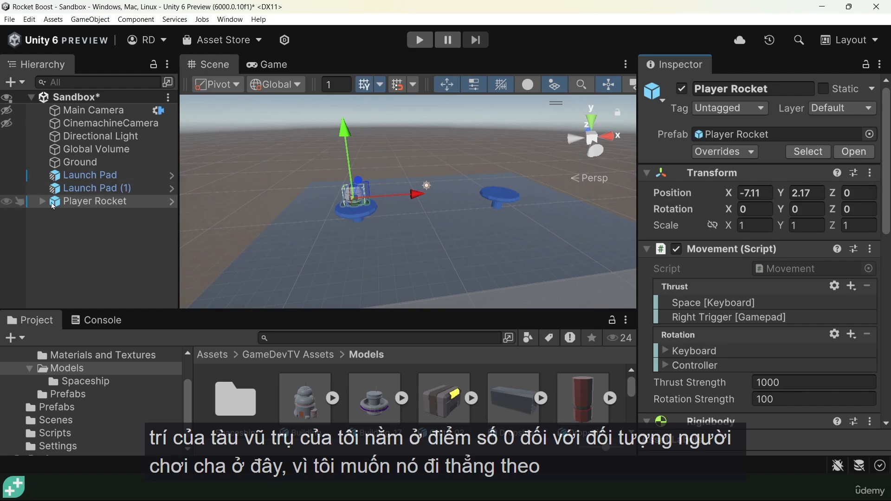
{"action": "left_click_drag", "start_coordinate": [279, 205], "coordinate": [647, 208], "text": "alt"}
{"action": "left_click_drag", "start_coordinate": [441, 226], "coordinate": [436, 184], "text": "alt"}
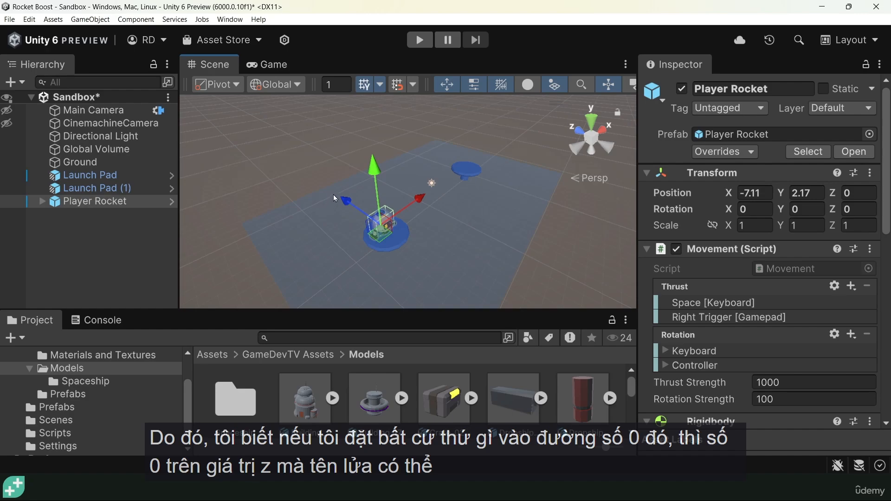
{"action": "left_click_drag", "start_coordinate": [430, 246], "coordinate": [473, 216], "text": "alt"}
{"action": "left_click", "coordinate": [865, 194]}
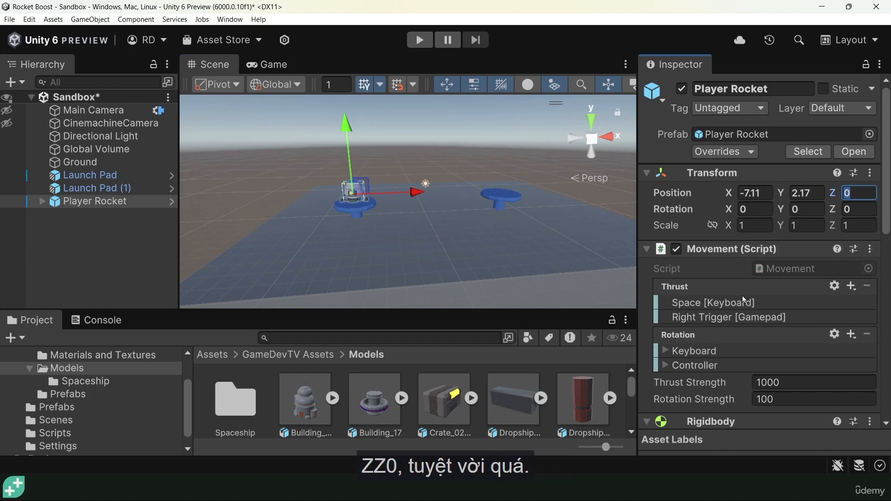
Inspect the Player Rocket's rotation axes with the Rotate tool and freeze its Rigidbody rotation on X and Y, leaving Z free.
{"action": "scroll", "coordinate": [740, 303], "scroll_direction": "down", "scroll_amount": 10}
{"action": "scroll", "coordinate": [722, 266], "scroll_direction": "up", "scroll_amount": 2}
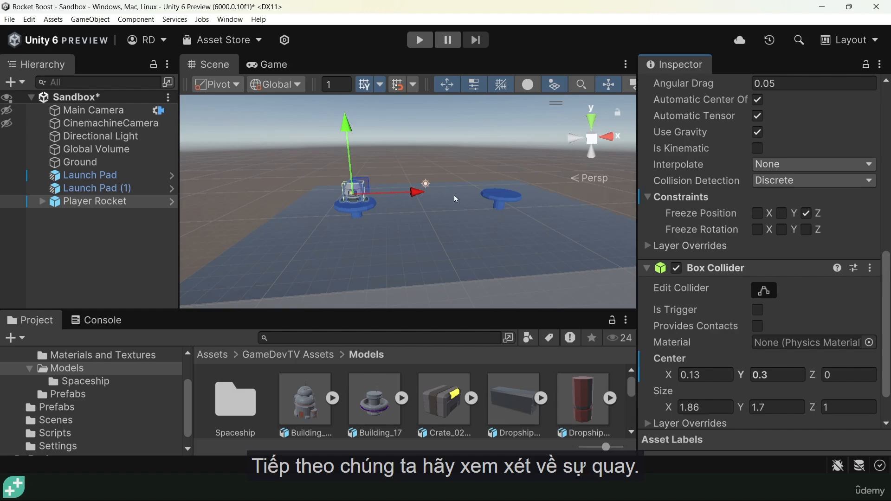
{"action": "key", "text": "f"}
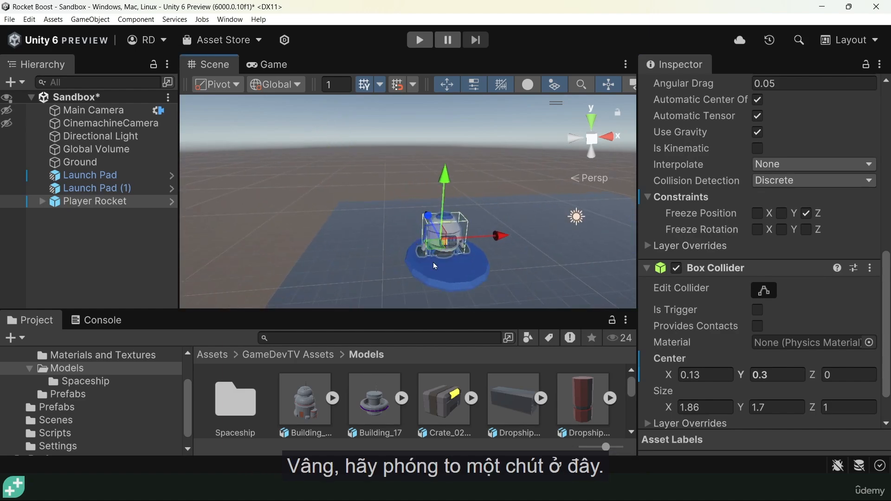
{"action": "key", "text": "e"}
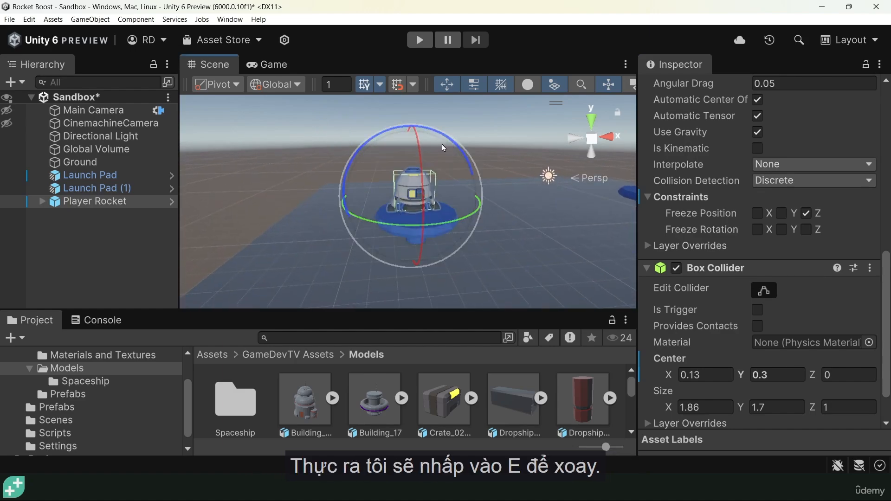
{"action": "left_click_drag", "start_coordinate": [449, 189], "coordinate": [455, 151], "text": "alt"}
{"action": "left_click_drag", "start_coordinate": [399, 190], "coordinate": [436, 210]}
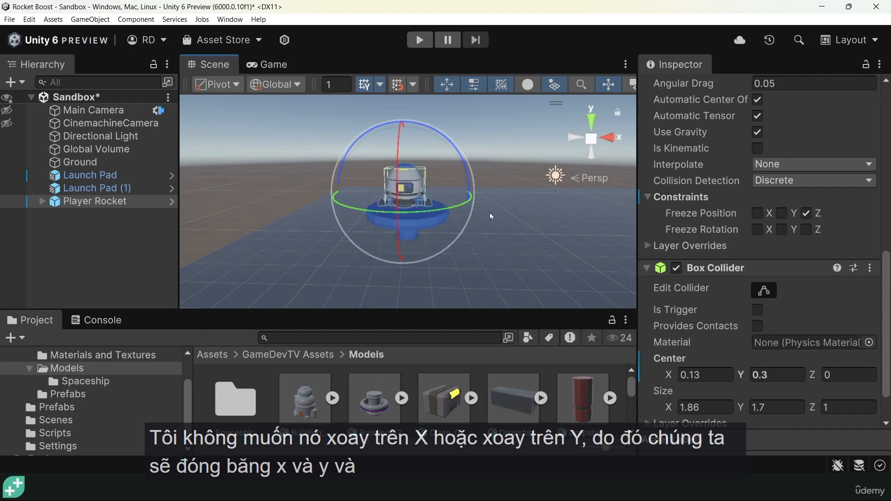
{"action": "left_click", "coordinate": [758, 229]}
{"action": "left_click", "coordinate": [781, 230]}
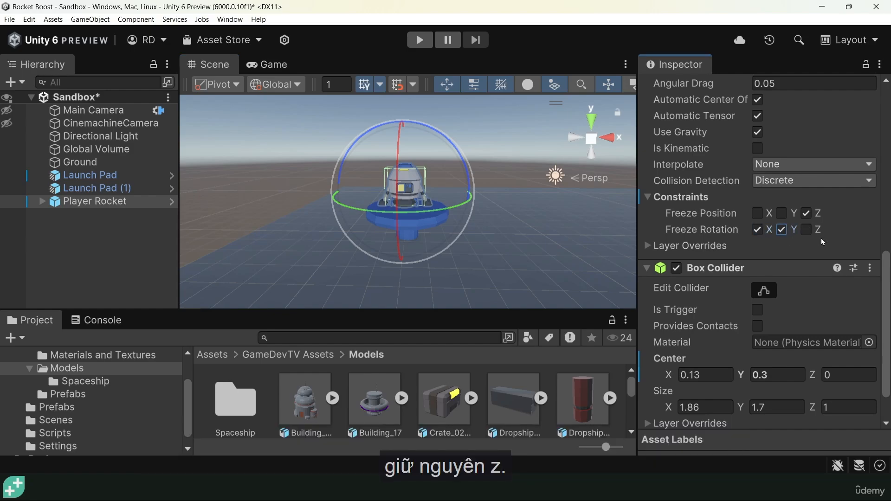
Play the game and fly the rocket, thrusting and rotating both ways, to test the frozen axes.
{"action": "left_click", "coordinate": [419, 39]}
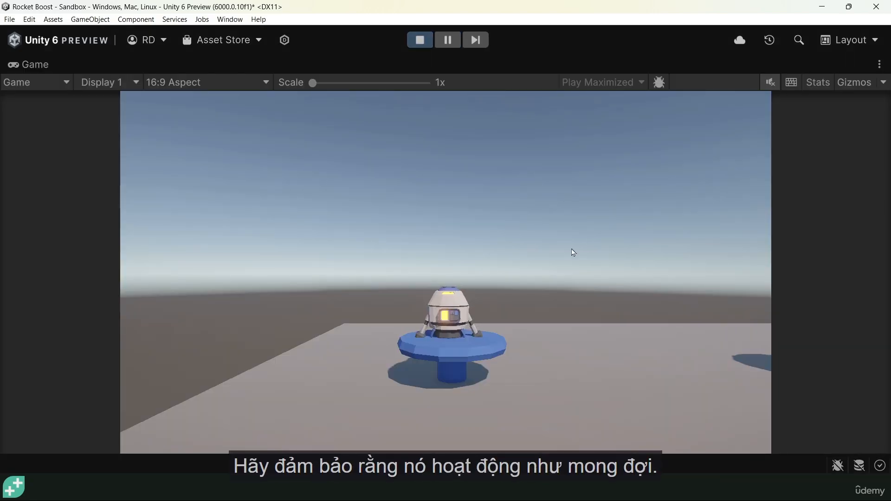
{"action": "key", "text": "space"}
{"action": "key", "text": "a"}
{"action": "key", "text": "d"}
{"action": "key", "text": "a"}
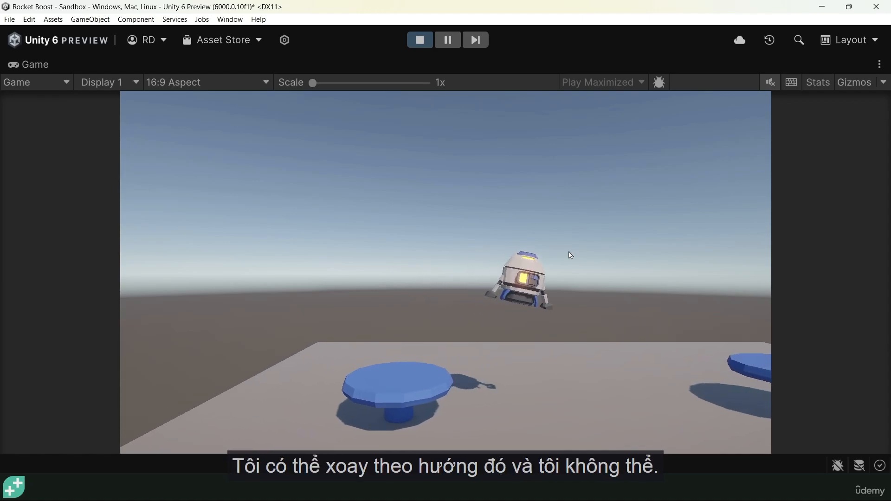
{"action": "key", "text": "d"}
{"action": "key", "text": "space"}
{"action": "key", "text": "a"}
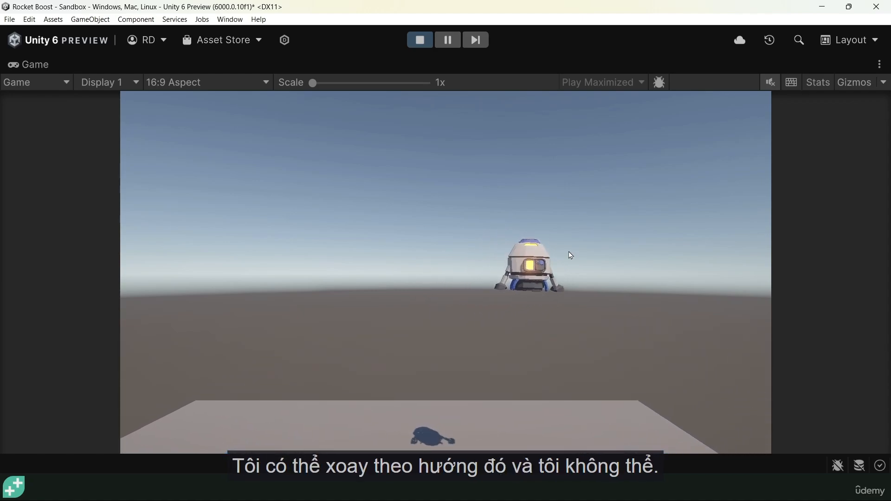
{"action": "key", "text": "d"}
{"action": "key", "text": "space"}
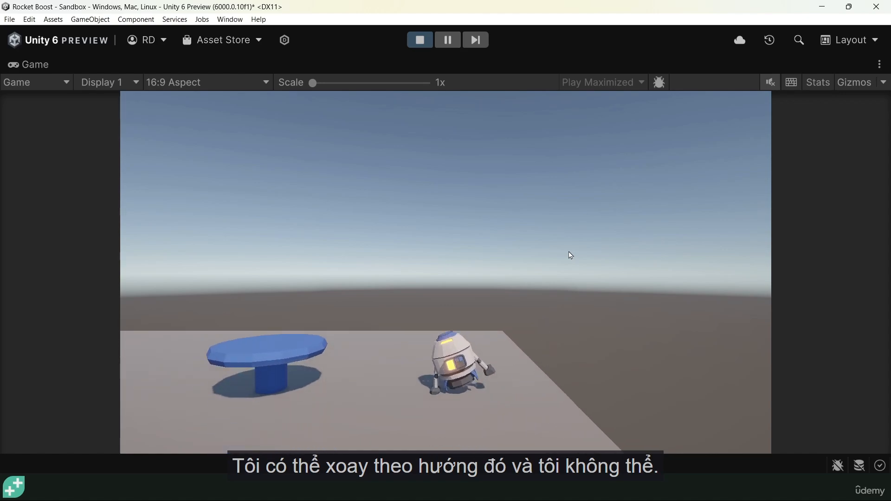
{"action": "key", "text": "a"}
{"action": "key", "text": "space"}
{"action": "key", "text": "a"}
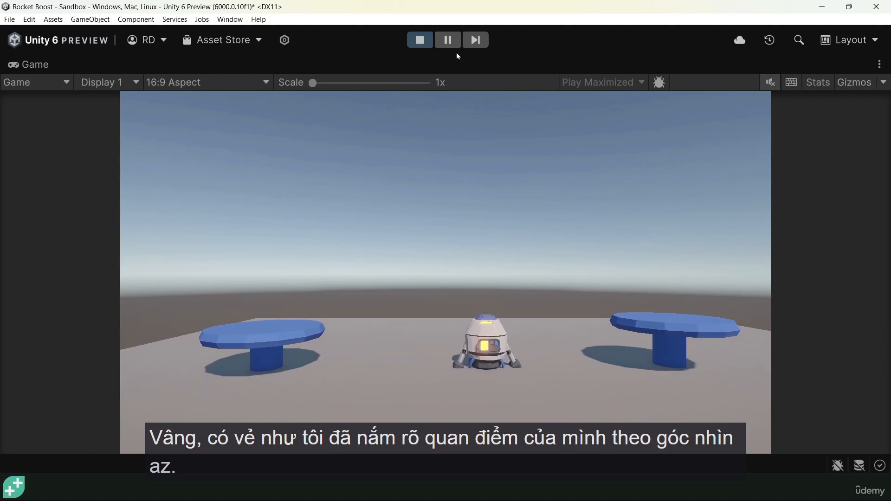
Stop the play test and deselect the Player Rocket, bringing both launch pads into view in the scene.
{"action": "left_click", "coordinate": [424, 40]}
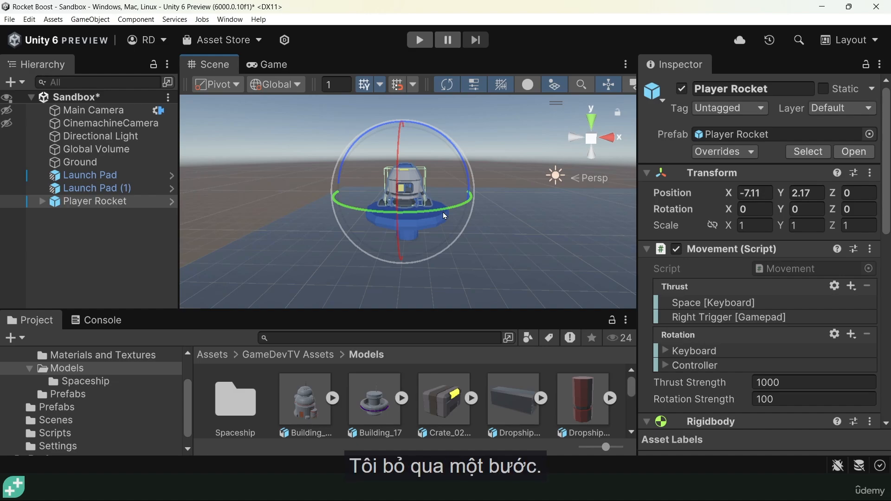
{"action": "scroll", "coordinate": [492, 199], "scroll_direction": "down", "scroll_amount": 5}
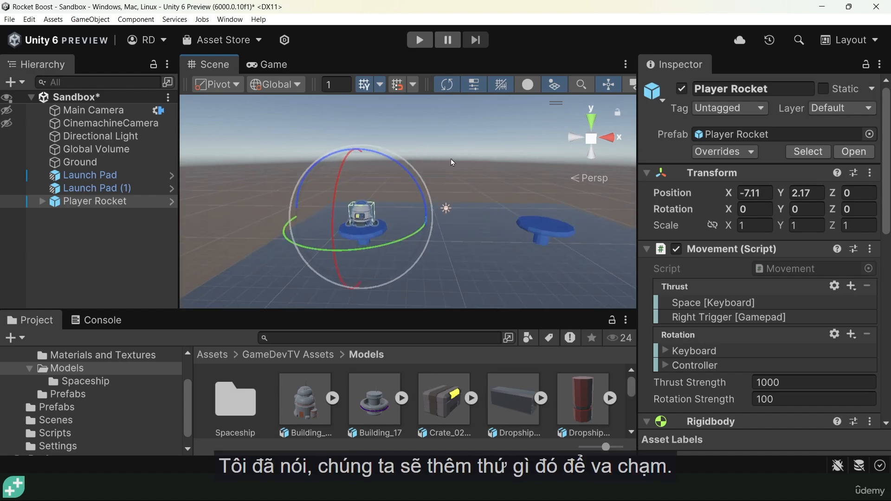
{"action": "left_click", "coordinate": [451, 204]}
{"action": "right_click_drag", "start_coordinate": [451, 205], "coordinate": [420, 247]}
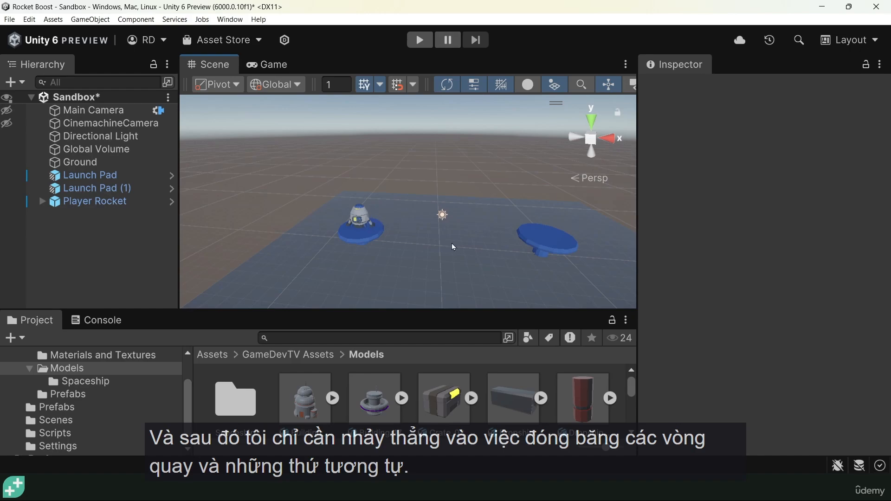
{"action": "middle_click_drag", "start_coordinate": [453, 247], "coordinate": [426, 212]}
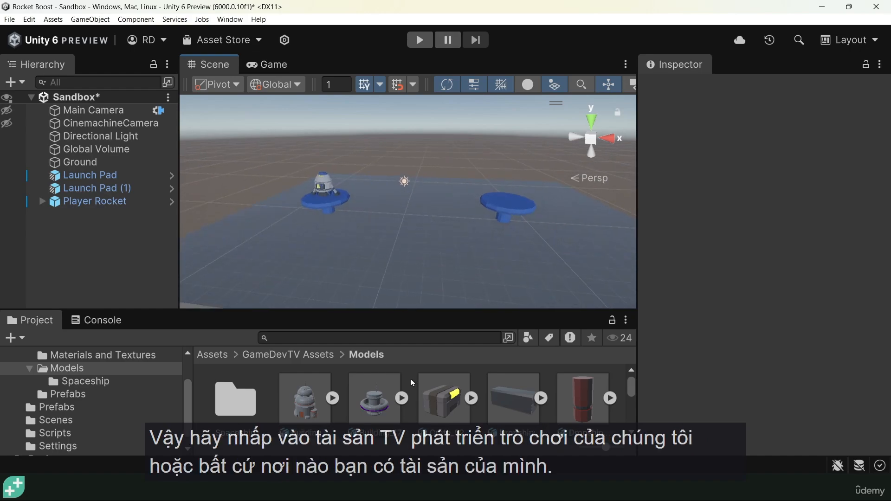
Place the Dropship_01_Tank_Red model from the GameDevTV Assets Models folder in the scene between the two launch pads.
{"action": "scroll", "coordinate": [69, 369], "scroll_direction": "up", "scroll_amount": 2}
{"action": "left_click", "coordinate": [62, 390]}
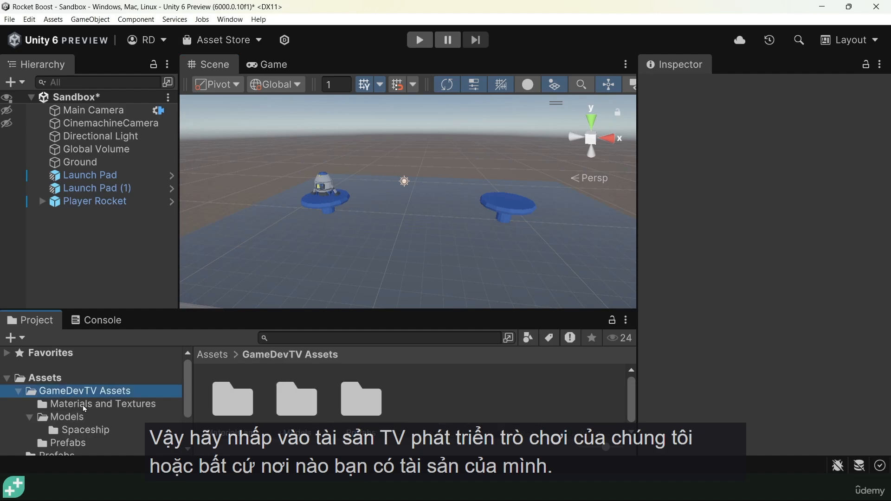
{"action": "left_click", "coordinate": [65, 416]}
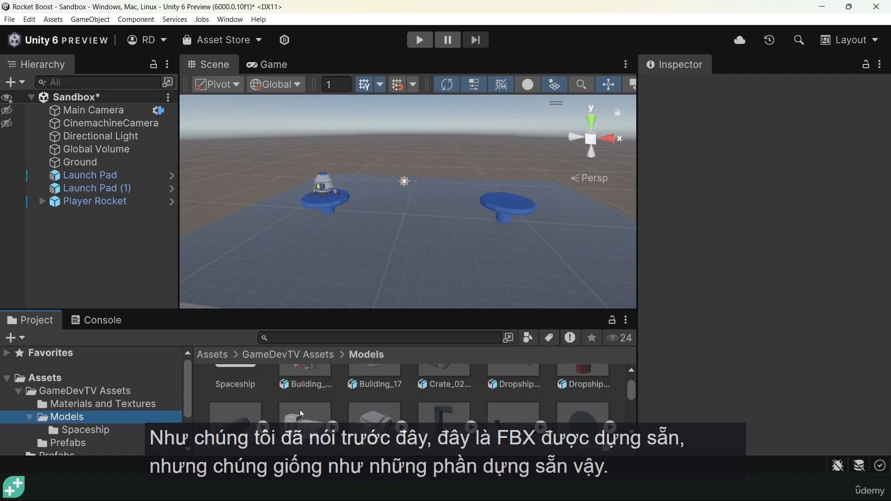
{"action": "left_click", "coordinate": [305, 403]}
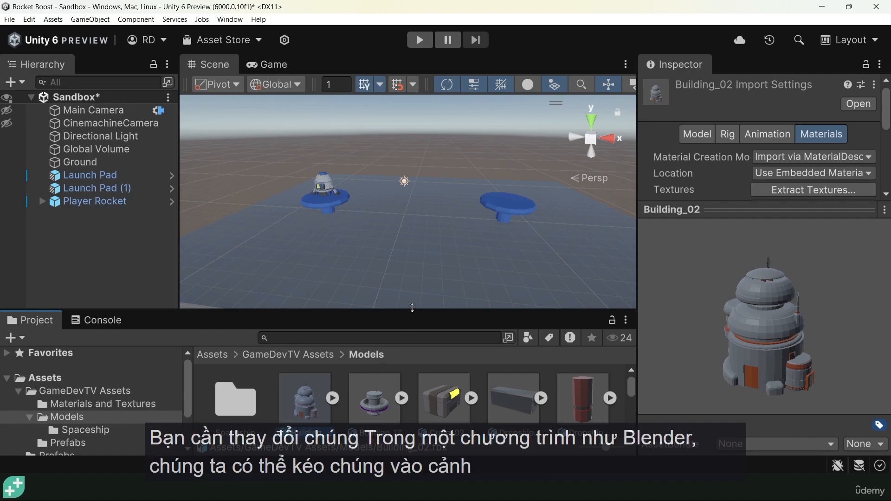
{"action": "left_click_drag", "start_coordinate": [412, 310], "coordinate": [413, 224]}
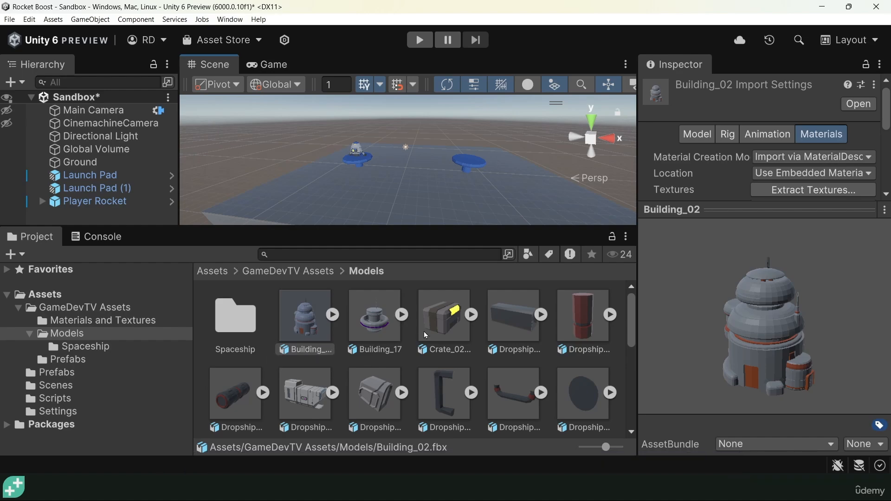
{"action": "scroll", "coordinate": [441, 343], "scroll_direction": "down", "scroll_amount": 2}
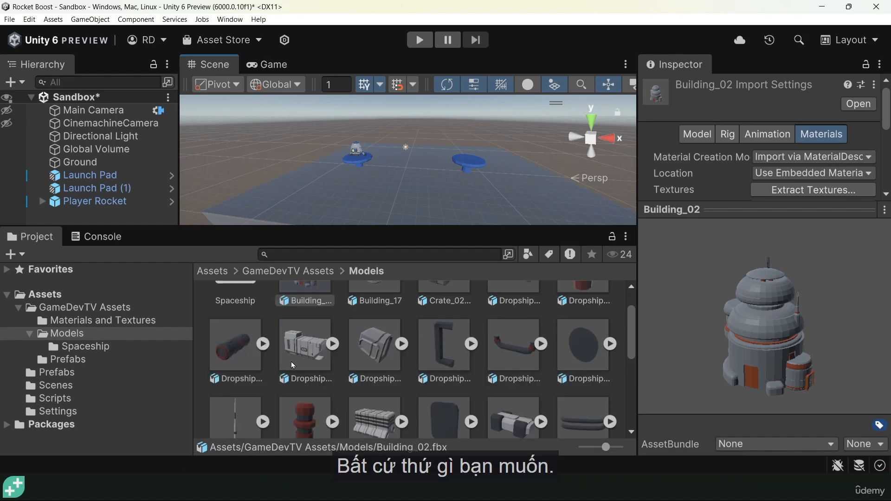
{"action": "left_click_drag", "start_coordinate": [227, 355], "coordinate": [414, 169]}
{"action": "left_click_drag", "start_coordinate": [414, 169], "coordinate": [451, 168], "text": "alt"}
{"action": "scroll", "coordinate": [454, 180], "scroll_direction": "up", "scroll_amount": 5}
{"action": "scroll", "coordinate": [454, 181], "scroll_direction": "up", "scroll_amount": 3}
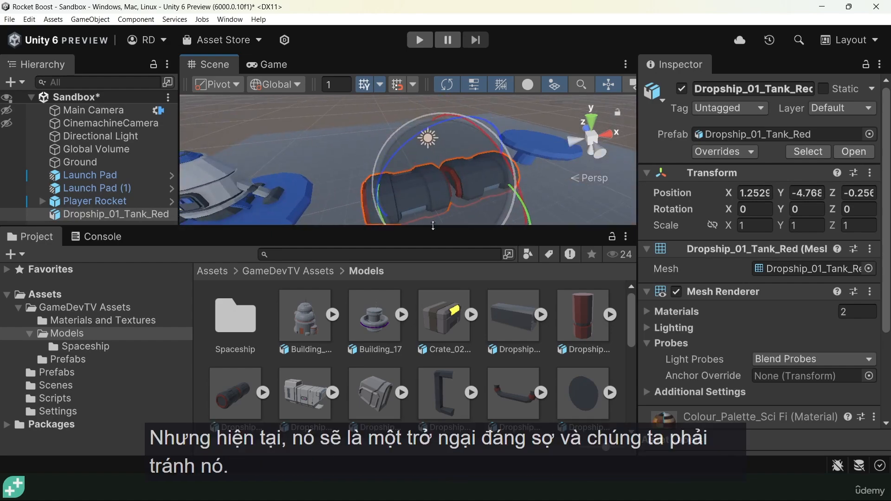
Enlarge the scene view and rotate the tank to 90 degrees on the Y axis with snapping.
{"action": "left_click_drag", "start_coordinate": [433, 226], "coordinate": [430, 340]}
{"action": "left_click_drag", "start_coordinate": [418, 279], "coordinate": [384, 346], "text": "alt"}
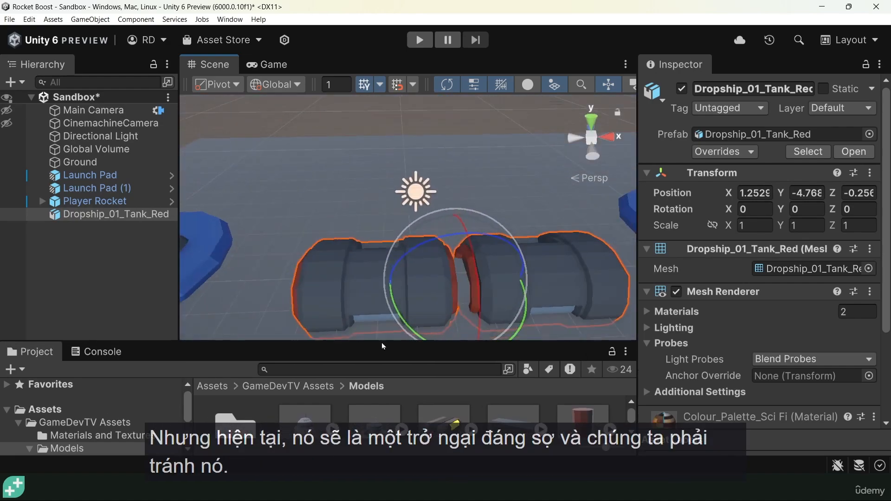
{"action": "scroll", "coordinate": [463, 261], "scroll_direction": "down", "scroll_amount": 6}
{"action": "left_click_drag", "start_coordinate": [469, 302], "coordinate": [220, 308], "text": "ctrl"}
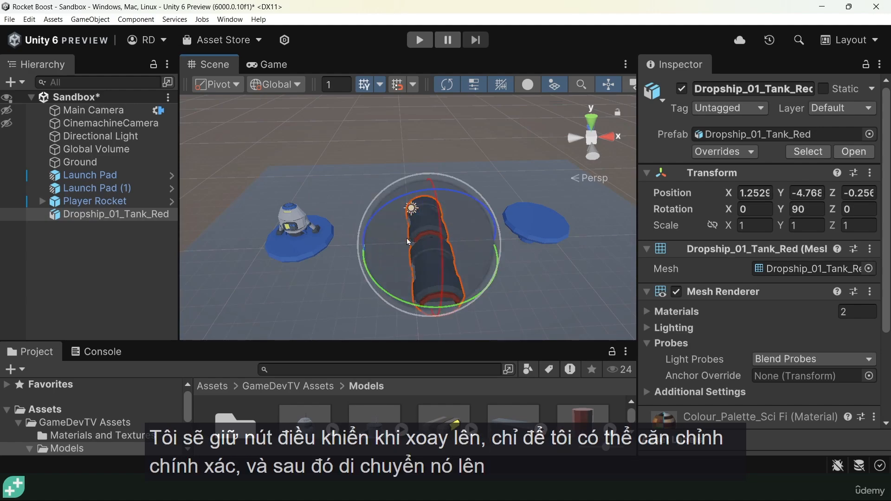
Lift the tank on the Y axis and scale it to about 0.72 on X and 1.7 on Y and Z.
{"action": "left_click_drag", "start_coordinate": [323, 313], "coordinate": [454, 241], "text": "alt"}
{"action": "key", "text": "w"}
{"action": "left_click_drag", "start_coordinate": [434, 181], "coordinate": [436, 164]}
{"action": "left_click_drag", "start_coordinate": [433, 231], "coordinate": [541, 314], "text": "alt"}
{"action": "key", "text": "e"}
{"action": "key", "text": "r"}
{"action": "left_click_drag", "start_coordinate": [474, 253], "coordinate": [348, 151]}
Raise the tank into the air between the launch pads, to a Y position of 3.62.
{"action": "key", "text": "w"}
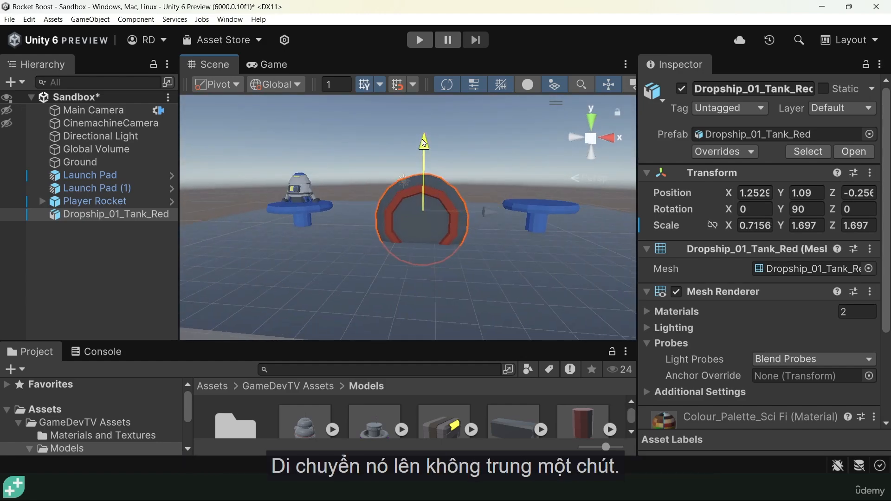
{"action": "left_click_drag", "start_coordinate": [424, 143], "coordinate": [417, 243]}
{"action": "left_click_drag", "start_coordinate": [428, 142], "coordinate": [330, 232]}
Play the game, fly the rocket past the tank obstacle to the far launch pad, and stop the test.
{"action": "left_click", "coordinate": [420, 41]}
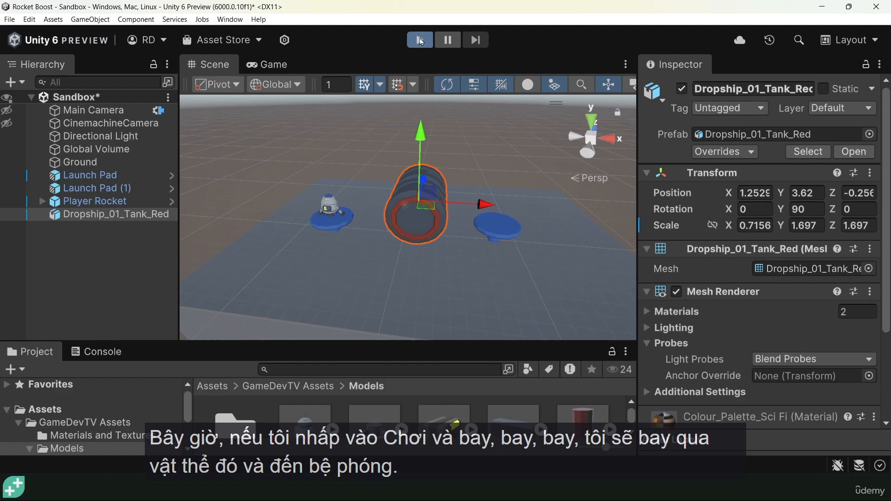
{"action": "key", "text": "space"}
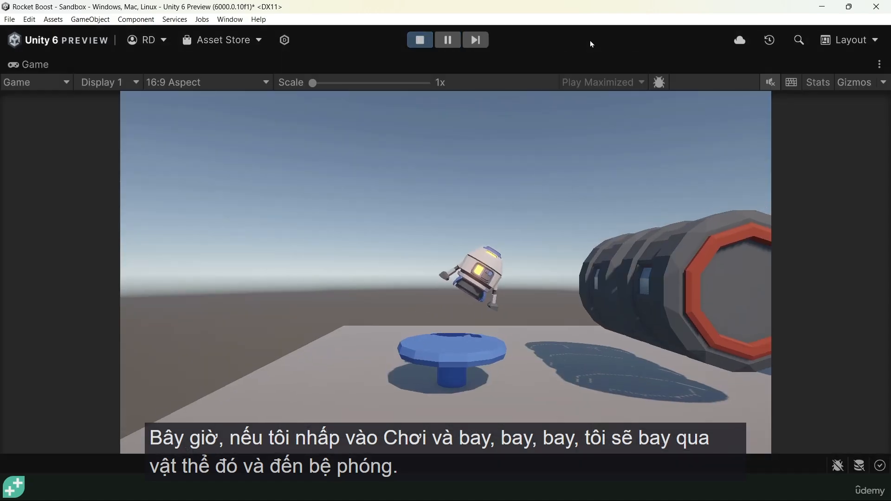
{"action": "key", "text": "a"}
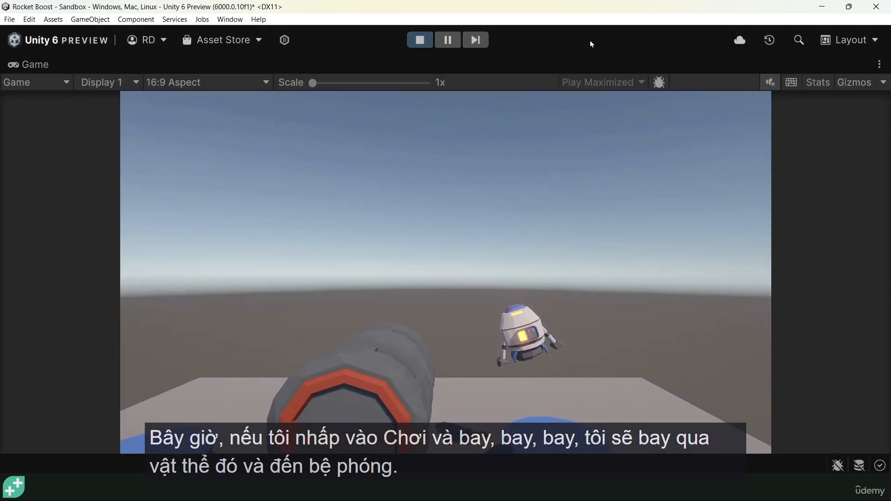
{"action": "key", "text": "space"}
{"action": "key", "text": "d"}
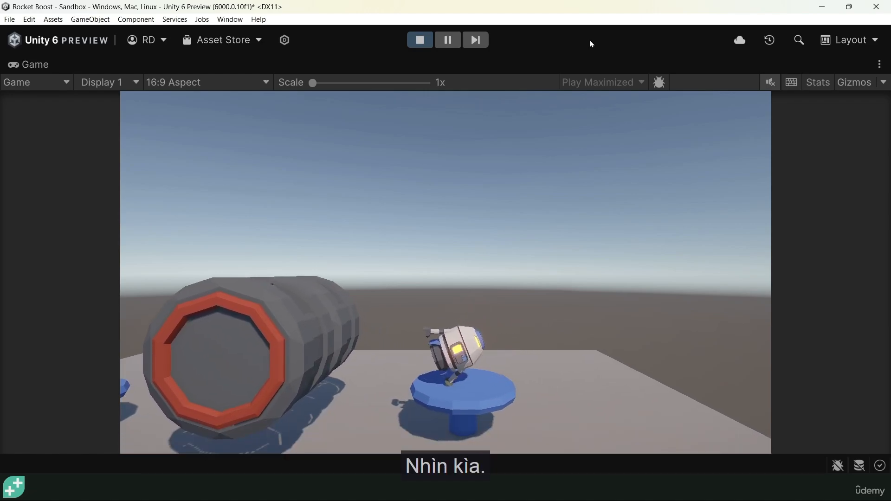
{"action": "key", "text": "space"}
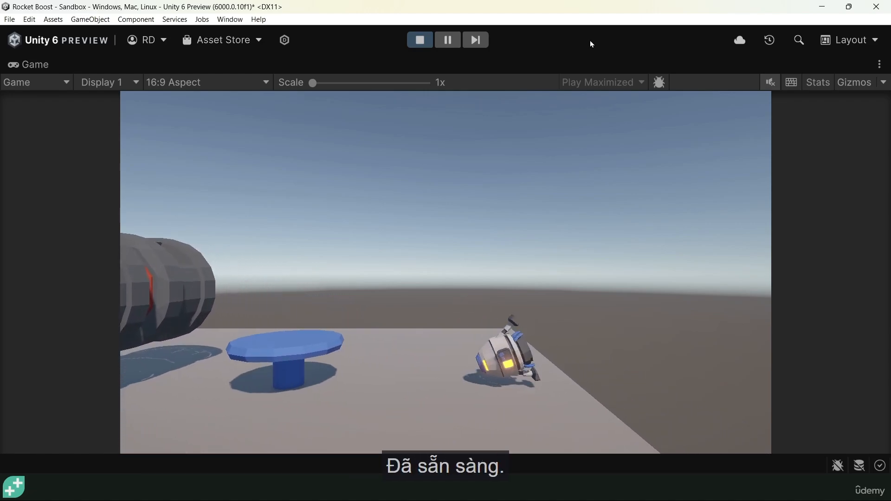
{"action": "left_click", "coordinate": [420, 40]}
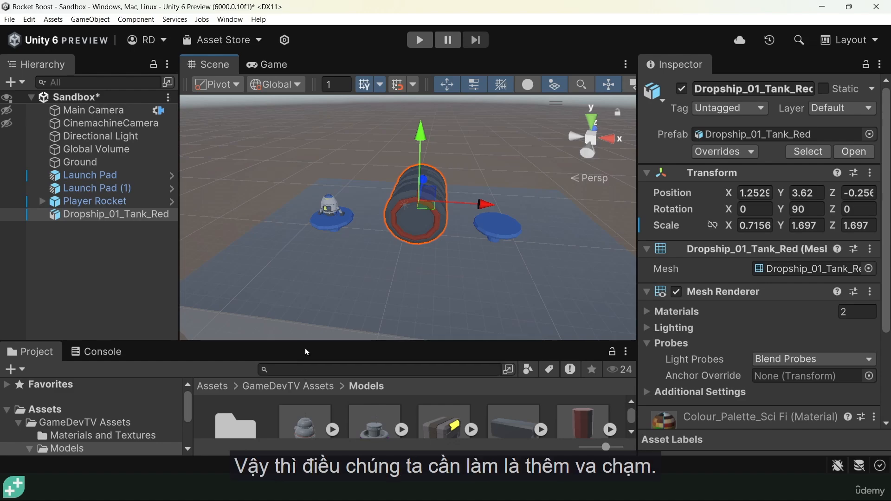
Compare the Prefabs folder inside GameDevTV Assets with the project's top-level Prefabs folder.
{"action": "left_click_drag", "start_coordinate": [305, 352], "coordinate": [305, 253]}
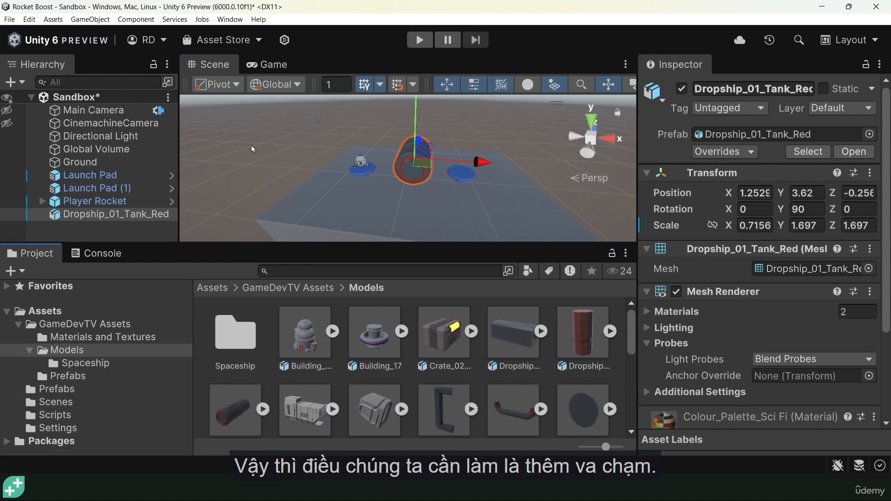
{"action": "left_click", "coordinate": [59, 376]}
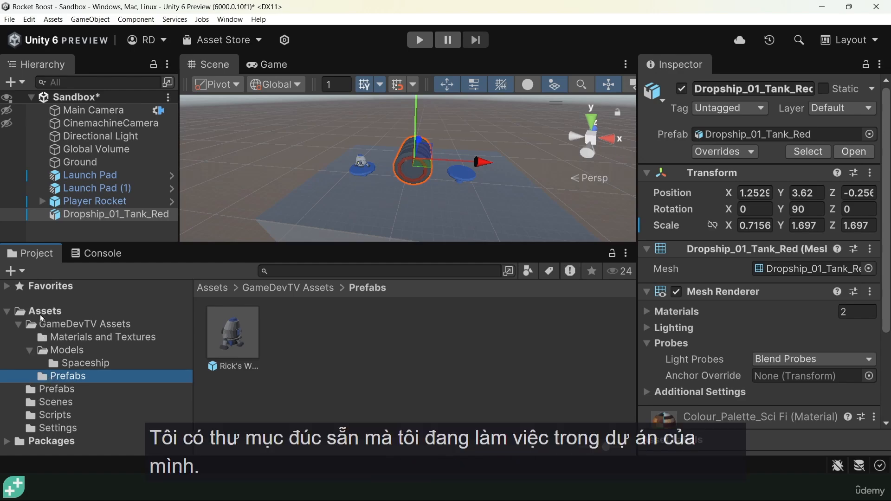
{"action": "left_click", "coordinate": [59, 310]}
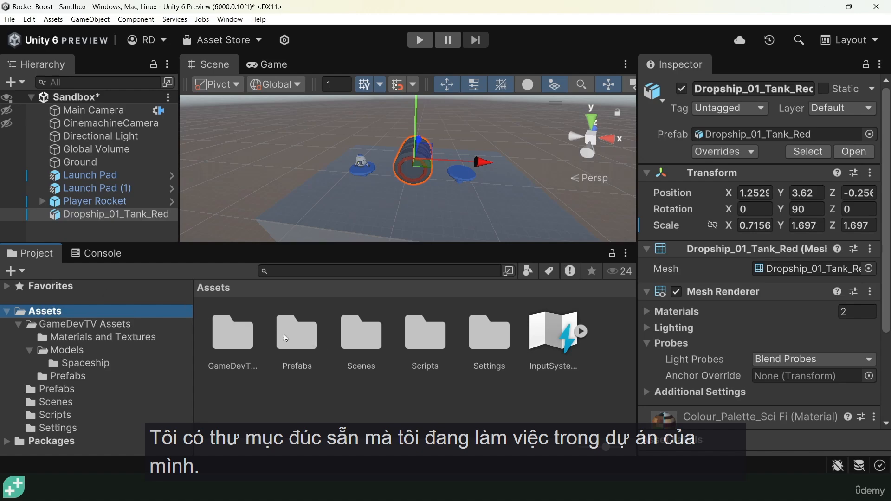
{"action": "left_click", "coordinate": [68, 325]}
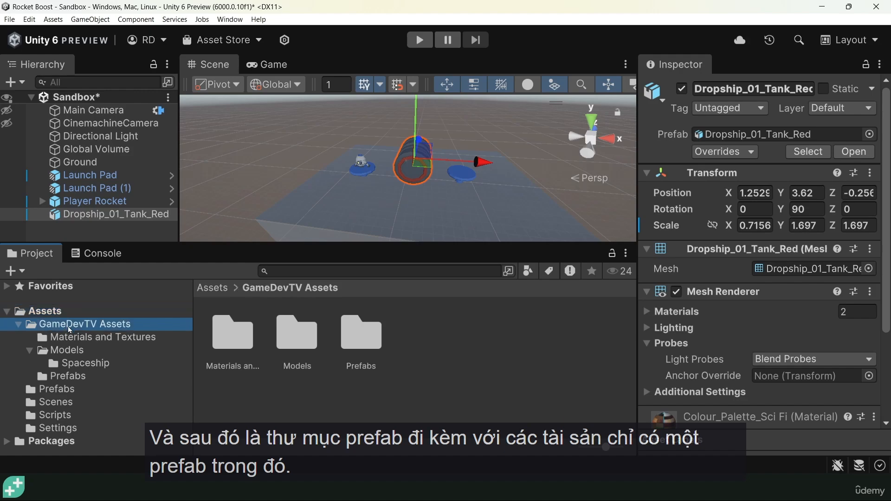
{"action": "left_click", "coordinate": [60, 377]}
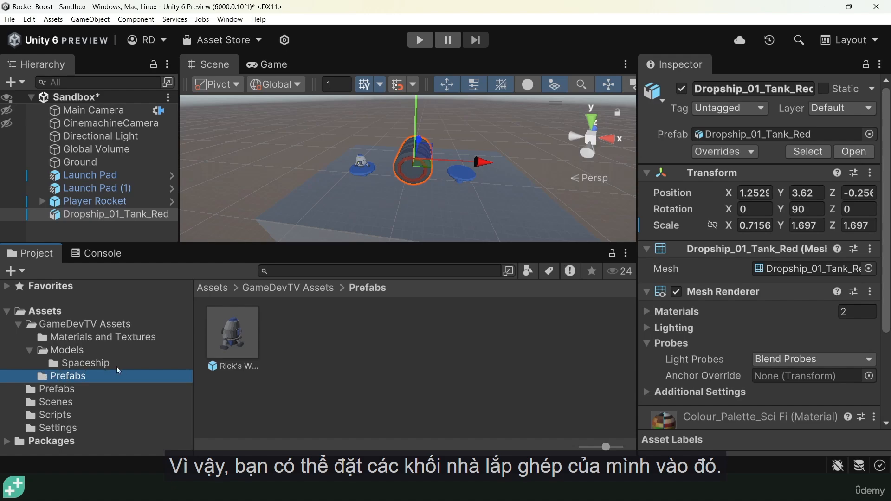
{"action": "left_click", "coordinate": [45, 310]}
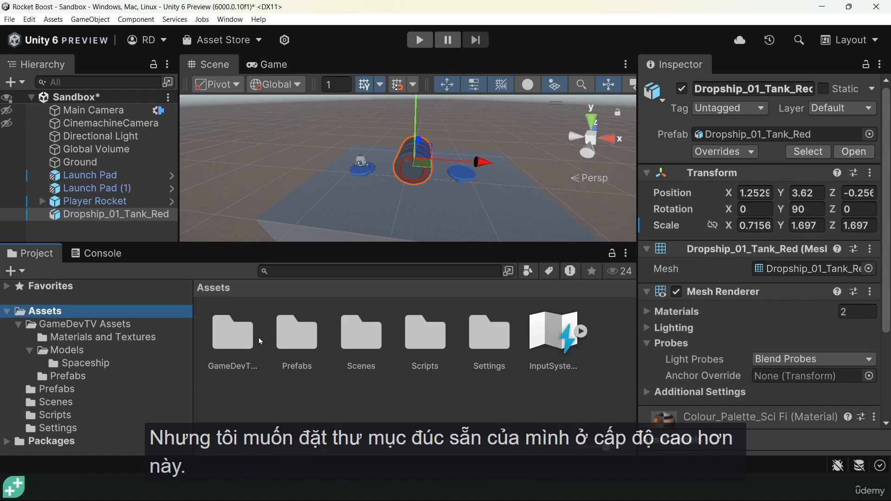
{"action": "left_click", "coordinate": [303, 345]}
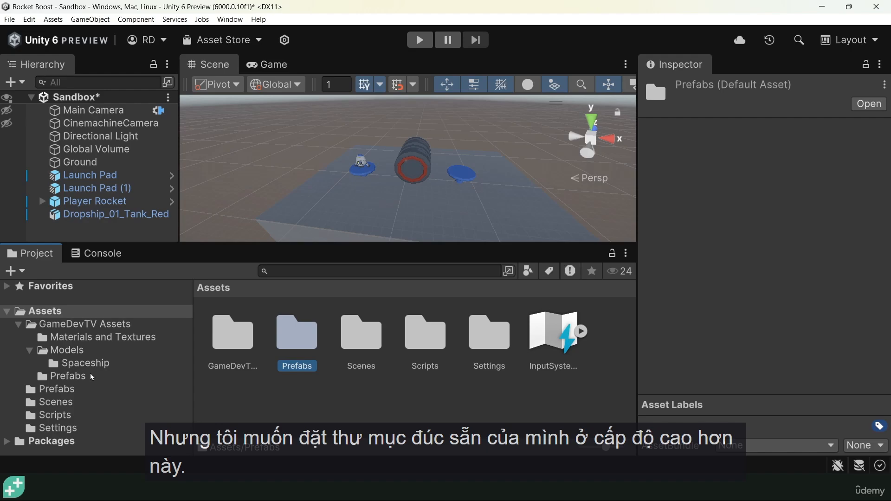
{"action": "left_click", "coordinate": [51, 376]}
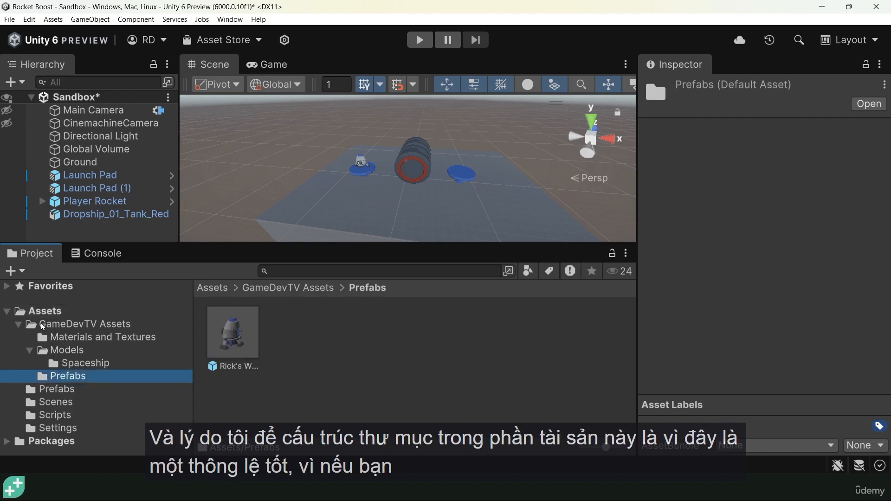
Collapse the Models and GameDevTV Assets folders and open the project's top-level Prefabs folder.
{"action": "left_click", "coordinate": [48, 327]}
{"action": "left_click", "coordinate": [29, 352]}
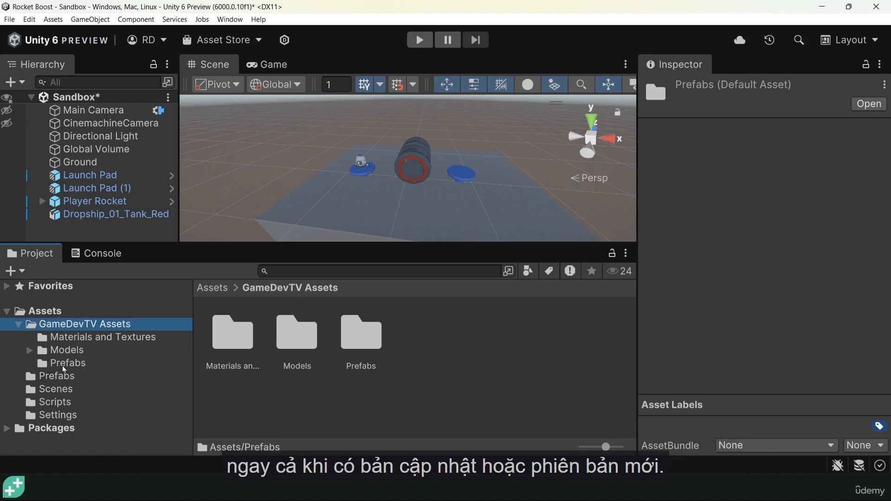
{"action": "left_click", "coordinate": [48, 363]}
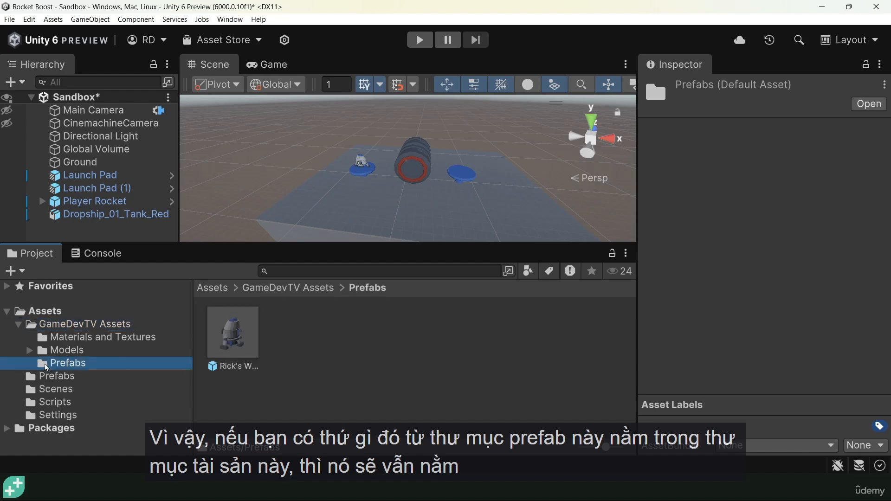
{"action": "left_click", "coordinate": [60, 324]}
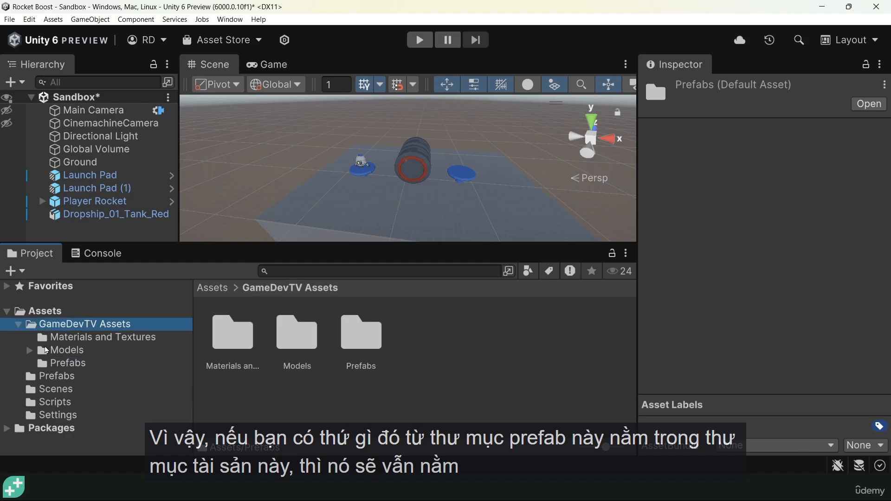
{"action": "left_click", "coordinate": [19, 324]}
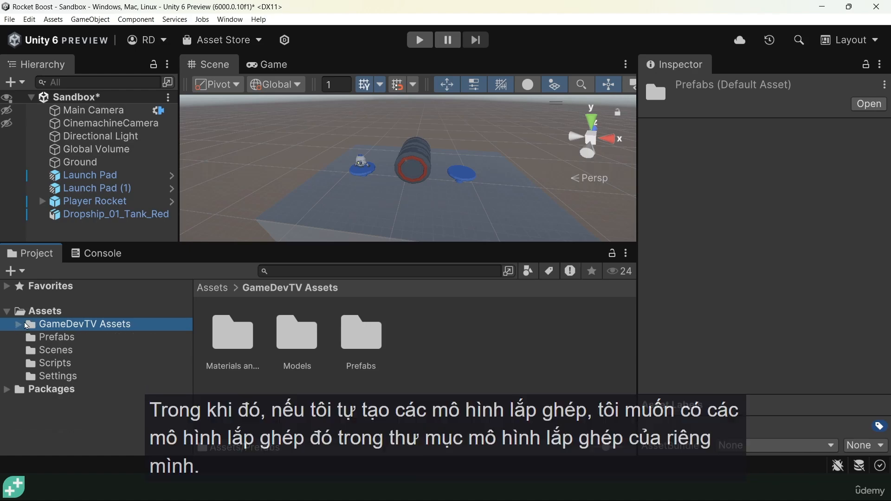
{"action": "left_click", "coordinate": [48, 337]}
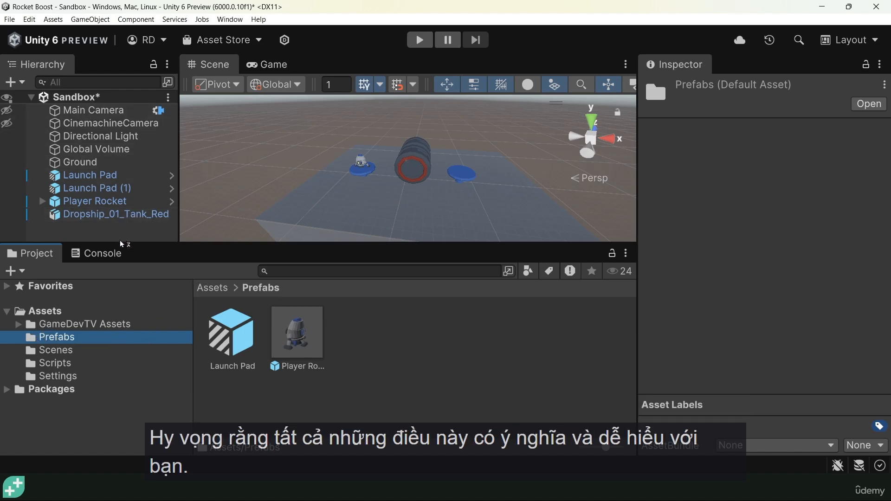
Add a Capsule Collider component to the Dropship_01_Tank_Red obstacle.
{"action": "left_click", "coordinate": [116, 214]}
{"action": "scroll", "coordinate": [743, 381], "scroll_direction": "down", "scroll_amount": 3}
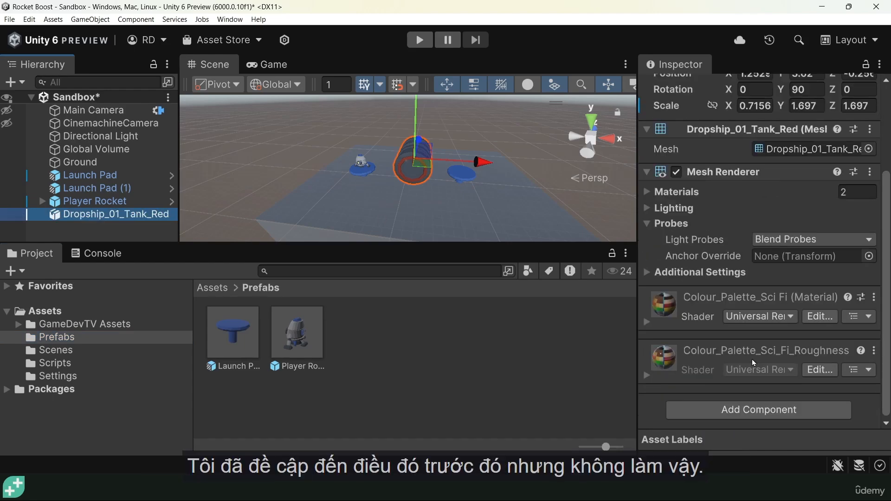
{"action": "left_click", "coordinate": [751, 410]}
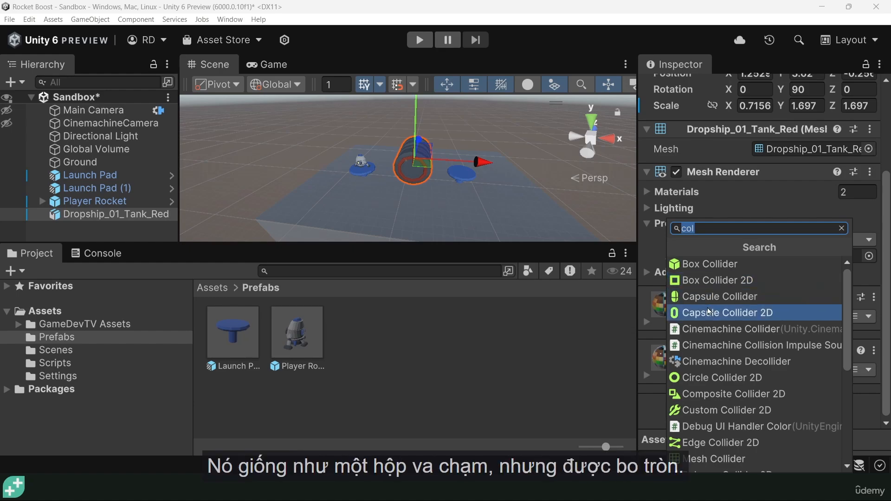
{"action": "scroll", "coordinate": [389, 159], "scroll_direction": "up", "scroll_amount": 4}
{"action": "left_click_drag", "start_coordinate": [395, 214], "coordinate": [416, 121], "text": "alt"}
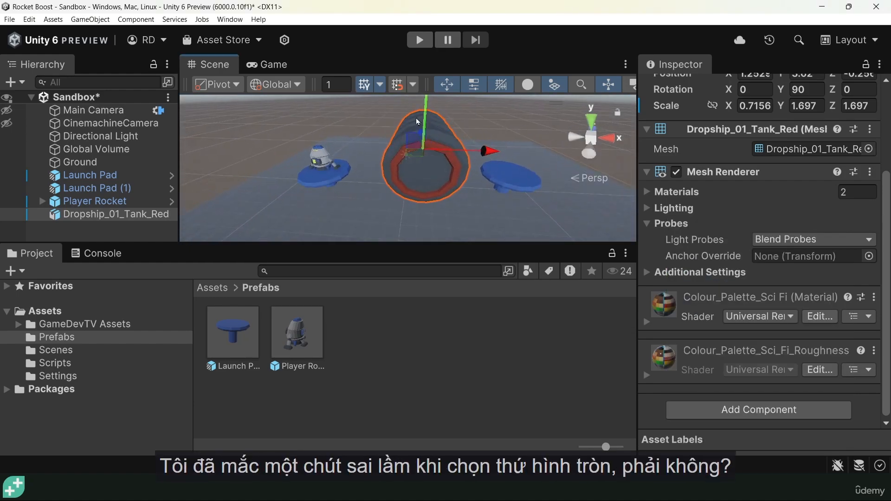
{"action": "left_click", "coordinate": [789, 409]}
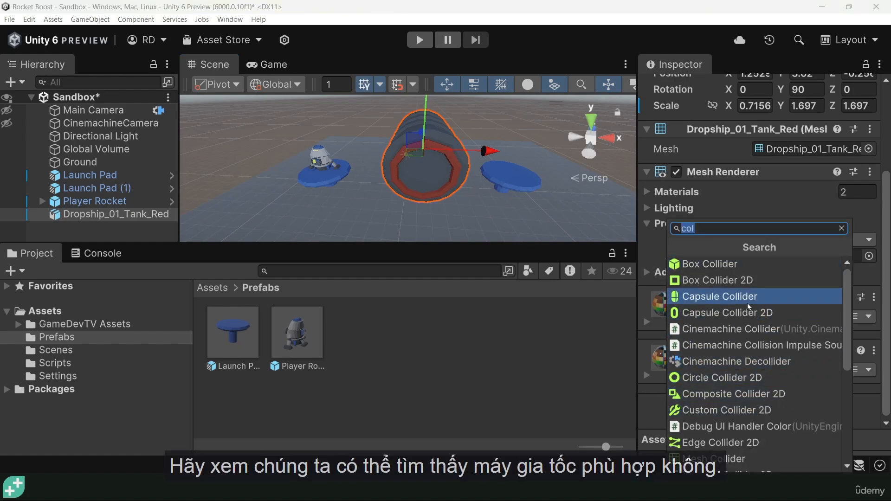
{"action": "left_click", "coordinate": [696, 300]}
Reduce the tank's Capsule Collider radius to 2.05.
{"action": "left_click_drag", "start_coordinate": [502, 172], "coordinate": [381, 175], "text": "alt"}
{"action": "scroll", "coordinate": [425, 188], "scroll_direction": "down", "scroll_amount": 4}
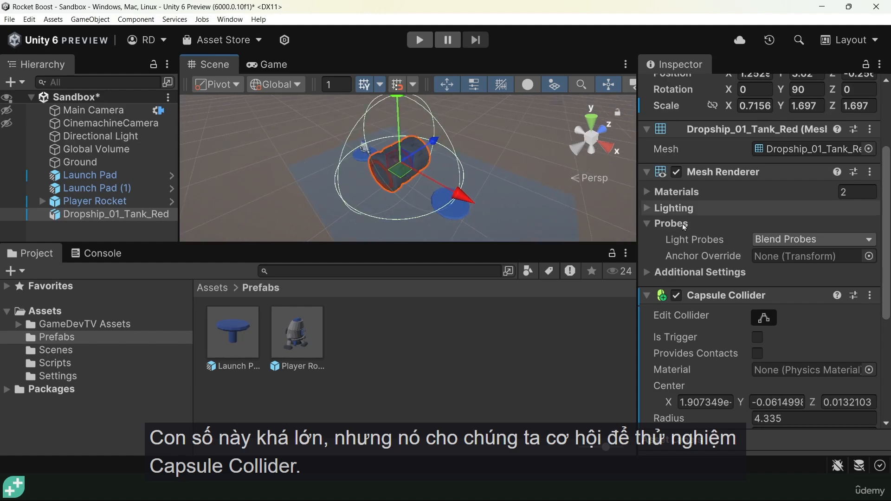
{"action": "scroll", "coordinate": [714, 332], "scroll_direction": "down", "scroll_amount": 2}
{"action": "scroll", "coordinate": [727, 371], "scroll_direction": "down", "scroll_amount": 2}
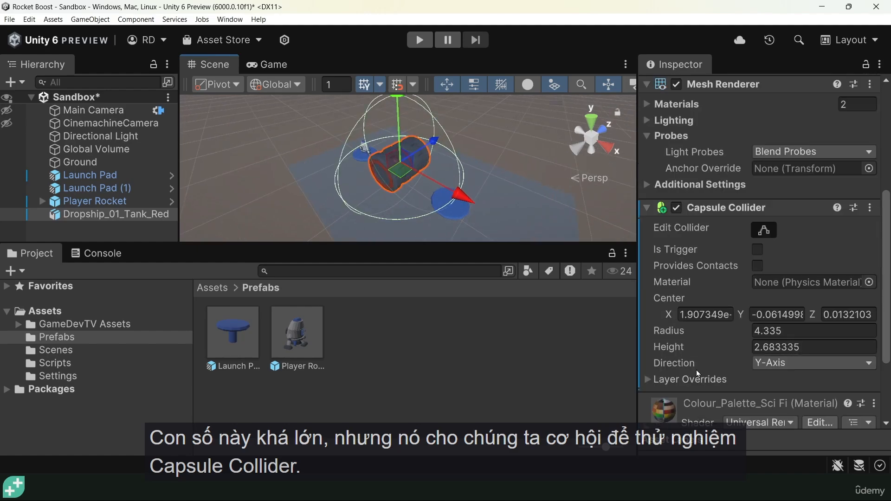
{"action": "left_click_drag", "start_coordinate": [668, 334], "coordinate": [642, 334]}
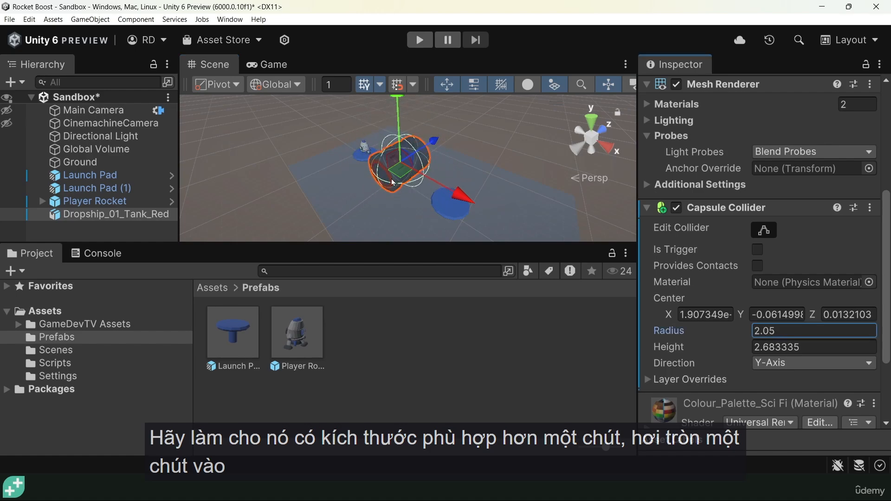
Set the tank's Capsule Collider height to 5.17.
{"action": "left_click_drag", "start_coordinate": [392, 179], "coordinate": [586, 118], "text": "alt"}
{"action": "scroll", "coordinate": [585, 187], "scroll_direction": "up", "scroll_amount": 3}
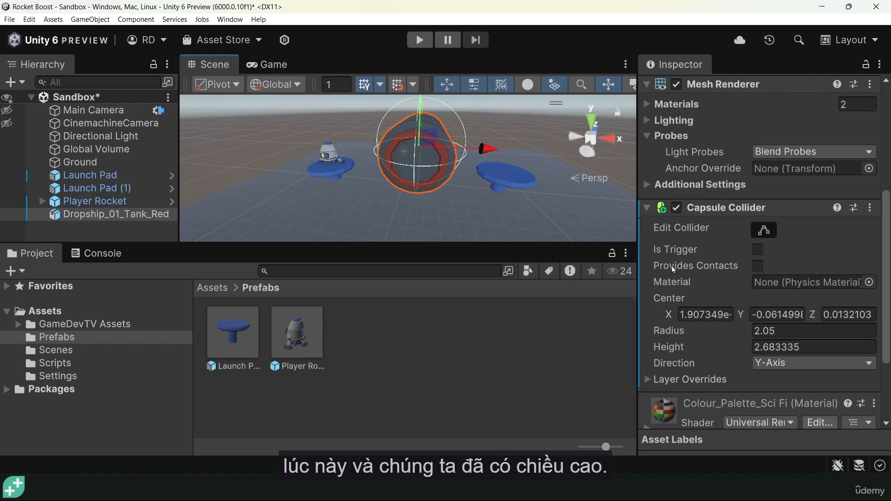
{"action": "left_click_drag", "start_coordinate": [648, 352], "coordinate": [466, 372]}
{"action": "middle_click_drag", "start_coordinate": [446, 178], "coordinate": [437, 232]}
Try the Z-Axis direction for the tank's Capsule Collider and compare its orientation with the tank.
{"action": "left_click_drag", "start_coordinate": [465, 178], "coordinate": [153, 323], "text": "alt"}
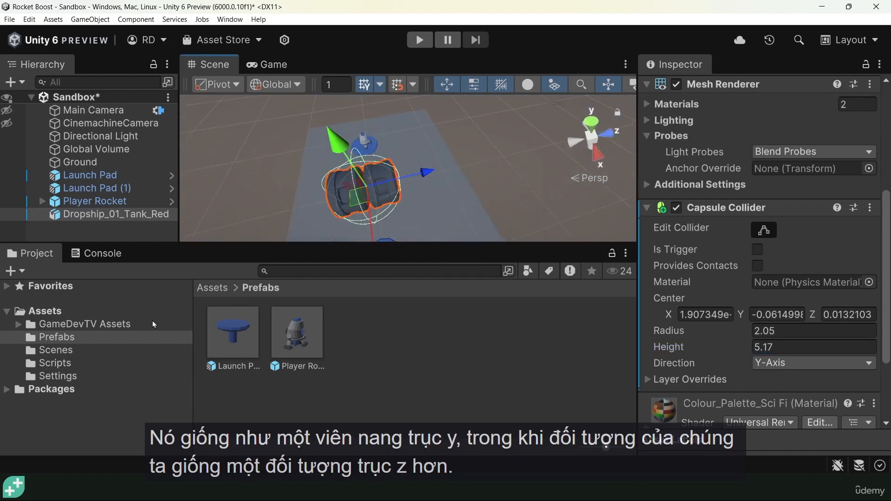
{"action": "left_click_drag", "start_coordinate": [342, 225], "coordinate": [511, 129], "text": "alt"}
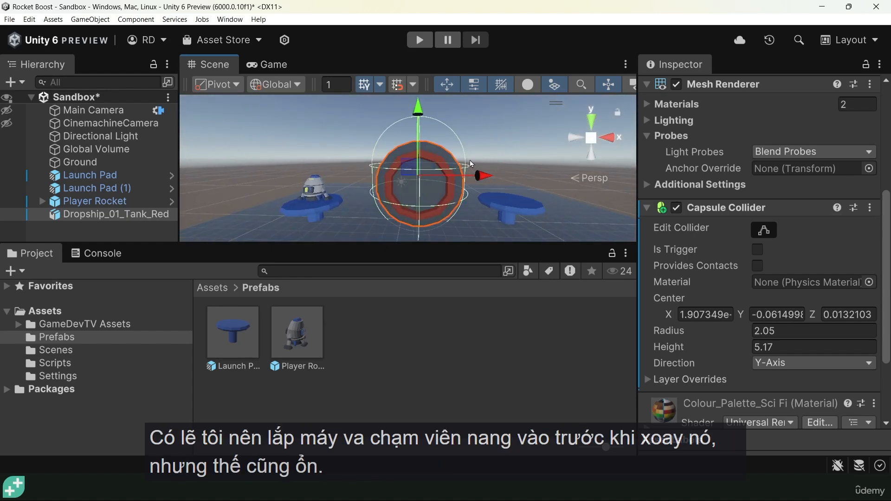
{"action": "left_click", "coordinate": [783, 364]}
{"action": "left_click", "coordinate": [780, 403]}
{"action": "left_click_drag", "start_coordinate": [464, 195], "coordinate": [297, 202], "text": "alt"}
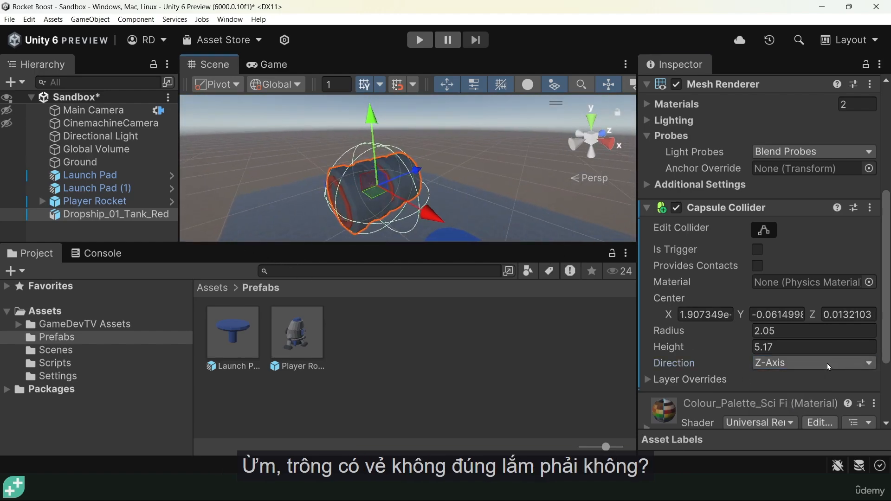
Set the Capsule Collider's direction to X-Axis, its height to 10.09 and its radius to 1.49.
{"action": "left_click", "coordinate": [781, 365]}
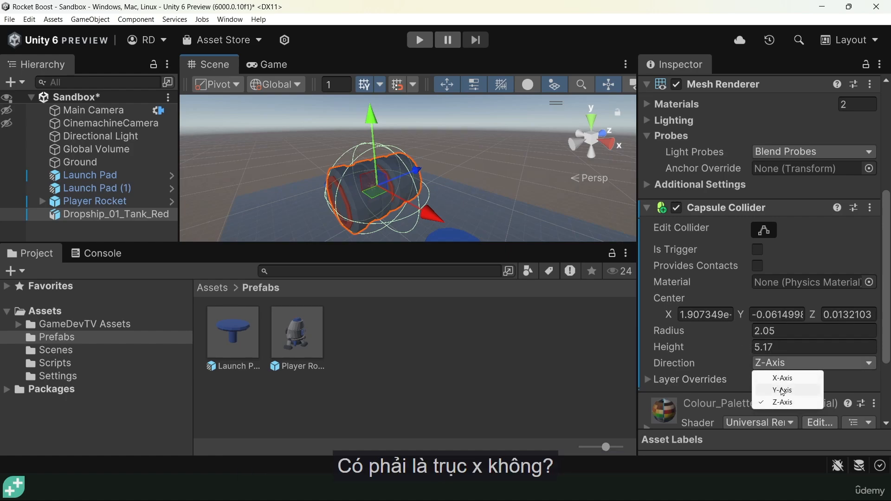
{"action": "left_click", "coordinate": [784, 378]}
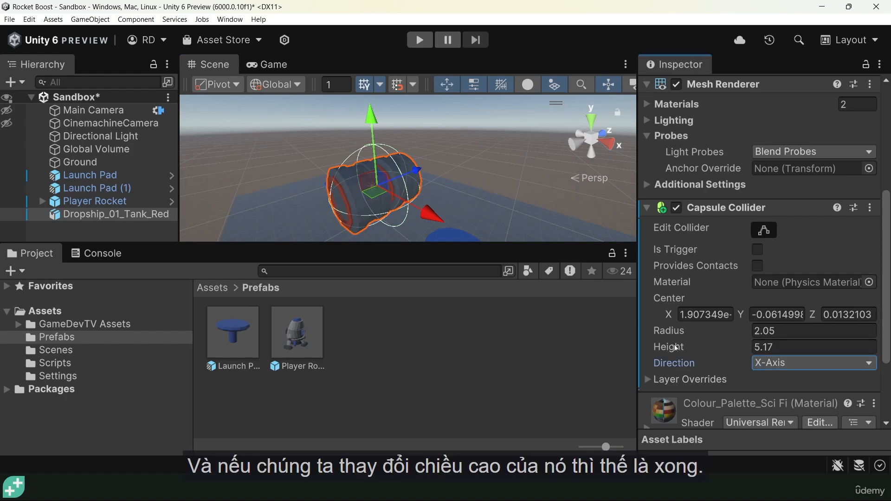
{"action": "left_click_drag", "start_coordinate": [675, 350], "coordinate": [746, 346]}
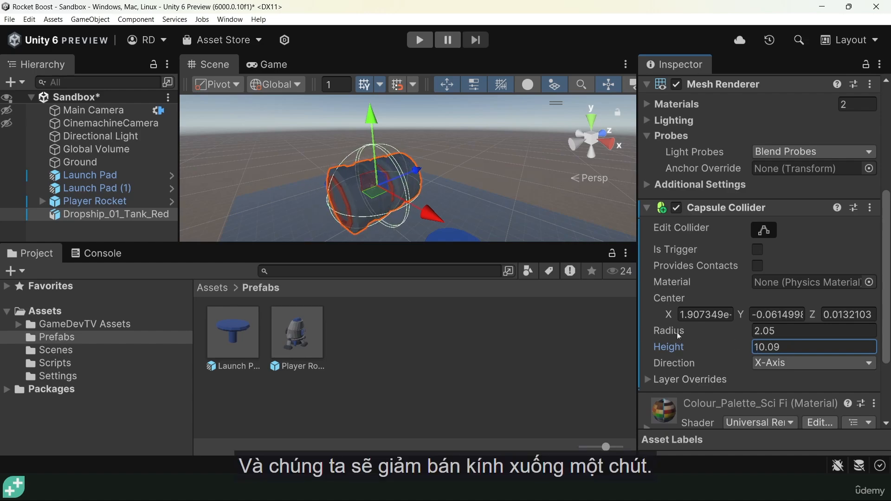
{"action": "left_click_drag", "start_coordinate": [678, 335], "coordinate": [668, 337]}
Enlarge the Scene view and examine from several angles how the capsule collider fits the tank along its middle.
{"action": "left_click_drag", "start_coordinate": [404, 196], "coordinate": [668, 188], "text": "alt"}
{"action": "mouse_move", "coordinate": [459, 187]}
{"action": "left_mouse_down", "text": "alt"}
{"action": "mouse_move", "coordinate": [533, 171]}
{"action": "mouse_move", "coordinate": [474, 187]}
{"action": "left_mouse_up", "text": "alt"}
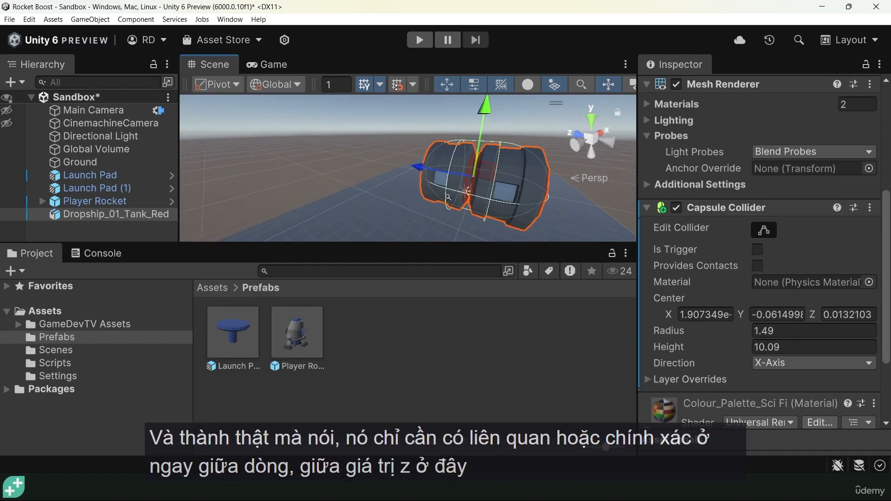
{"action": "scroll", "coordinate": [487, 169], "scroll_direction": "up", "scroll_amount": 3}
{"action": "middle_click_drag", "start_coordinate": [499, 156], "coordinate": [470, 174]}
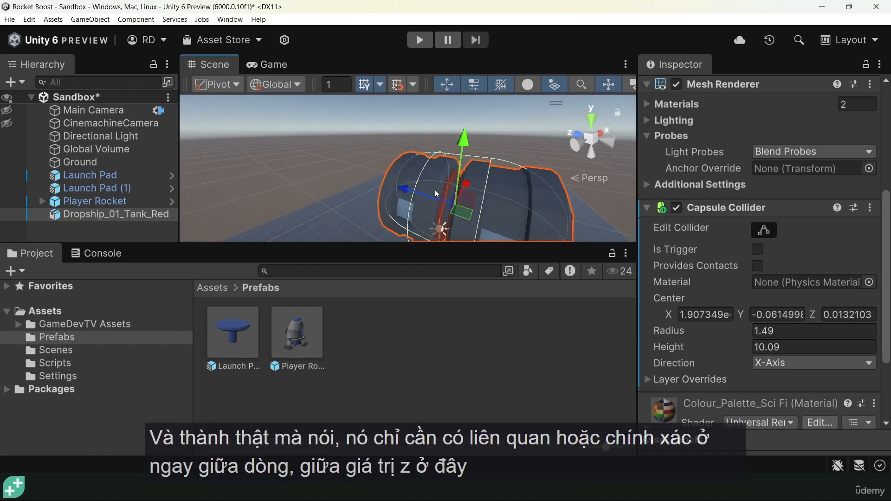
{"action": "left_click_drag", "start_coordinate": [447, 176], "coordinate": [488, 189], "text": "alt"}
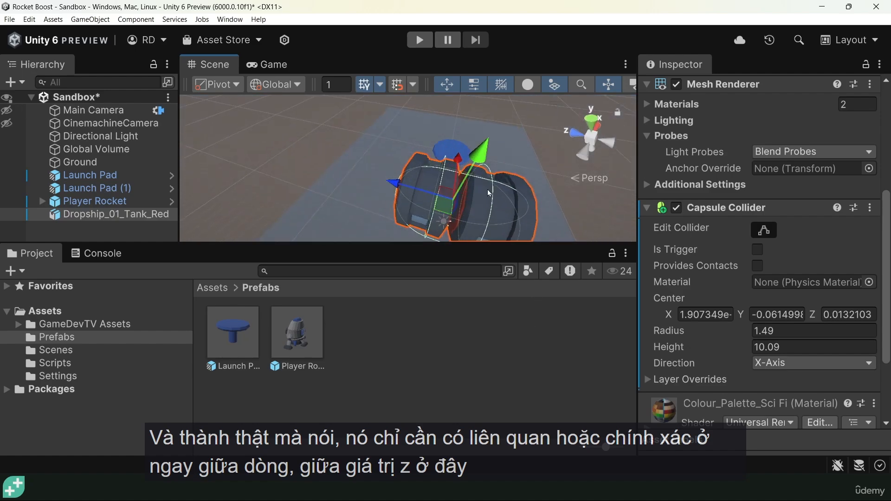
{"action": "middle_click_drag", "start_coordinate": [489, 193], "coordinate": [450, 241]}
{"action": "left_click_drag", "start_coordinate": [479, 242], "coordinate": [478, 338]}
{"action": "scroll", "coordinate": [469, 205], "scroll_direction": "down", "scroll_amount": 5}
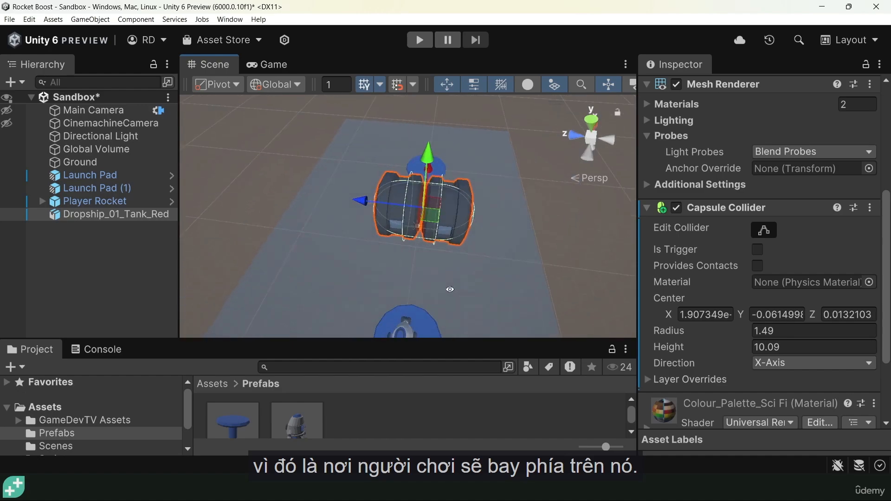
{"action": "left_click_drag", "start_coordinate": [425, 205], "coordinate": [297, 146], "text": "alt"}
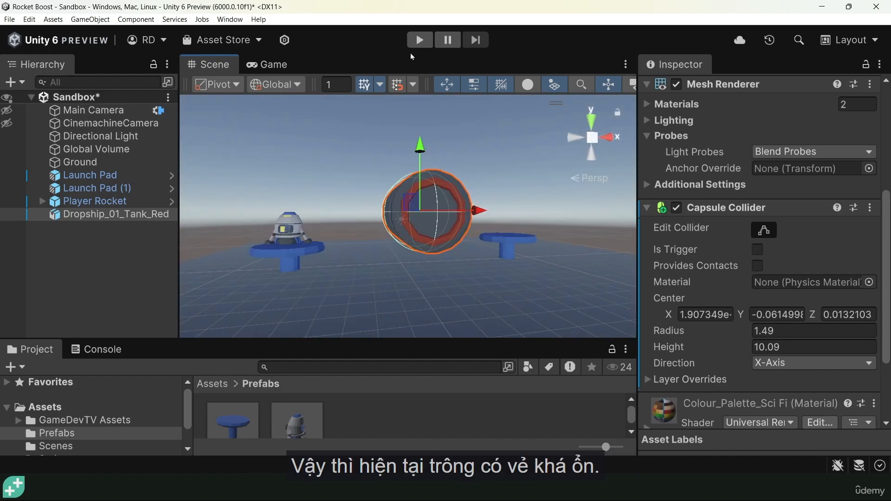
Play the game, launch and steer the rocket to test the tank's collider, and stop the test.
{"action": "left_click", "coordinate": [421, 42]}
{"action": "key", "text": "space"}
{"action": "key", "text": "d"}
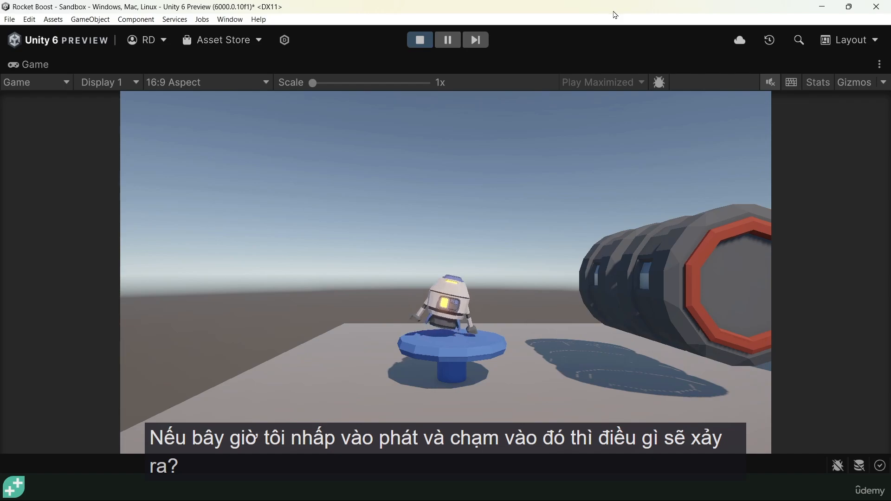
{"action": "key", "text": "space"}
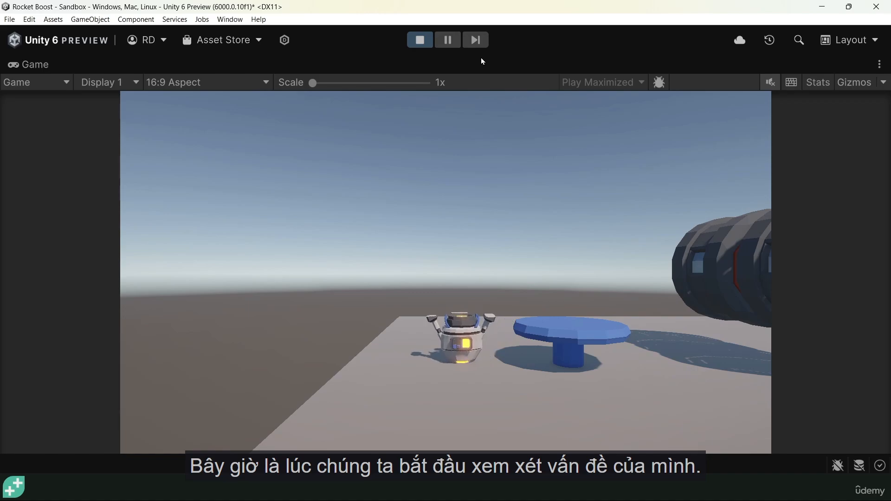
{"action": "left_click", "coordinate": [420, 39]}
Replay the game, fly the rocket past the tank toward the far launch pad, and stop the test.
{"action": "left_click", "coordinate": [420, 40]}
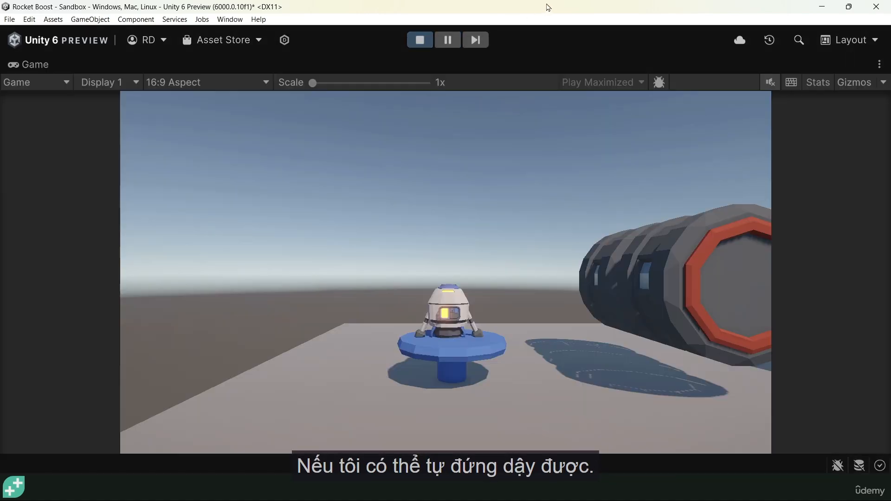
{"action": "key", "text": "space"}
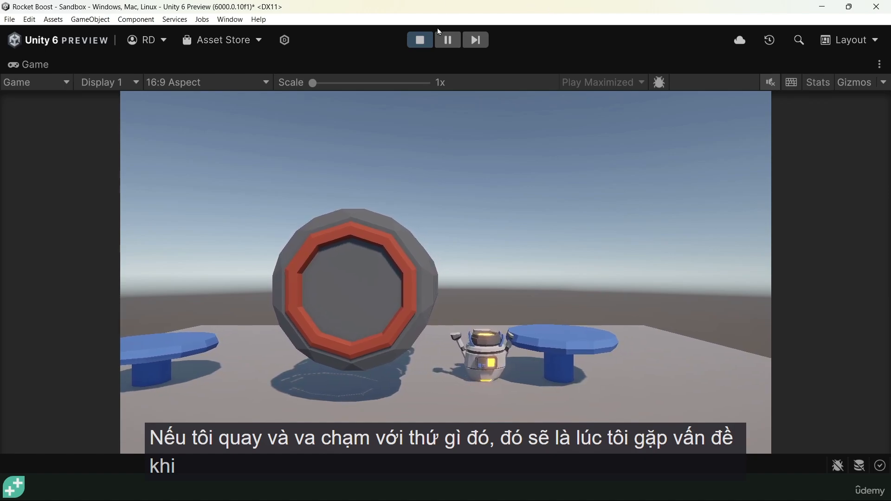
{"action": "left_click", "coordinate": [419, 40]}
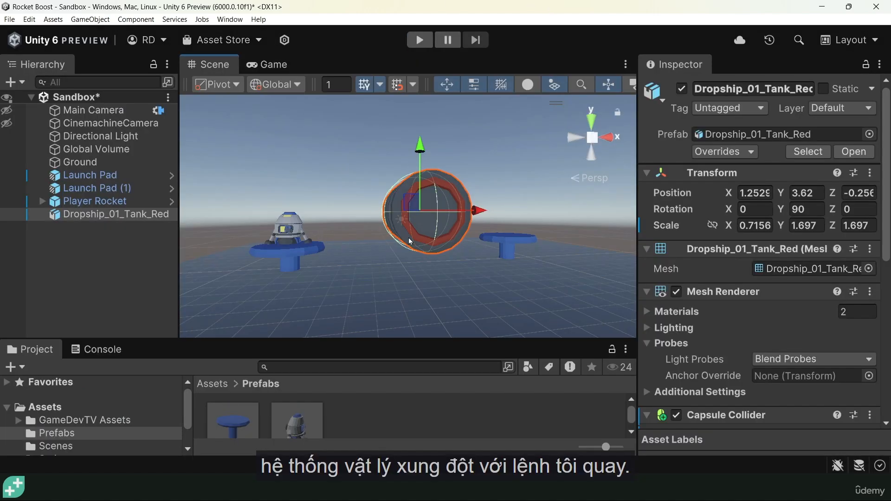
Play the game once more, steer the rocket against the near side of the tank, and stop the test.
{"action": "left_click_drag", "start_coordinate": [410, 241], "coordinate": [385, 303], "text": "alt"}
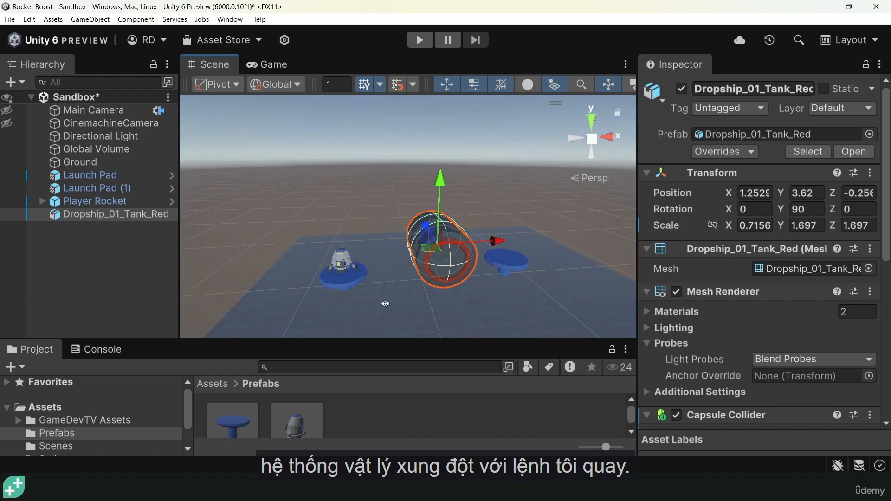
{"action": "left_click", "coordinate": [419, 40]}
{"action": "key", "text": "space"}
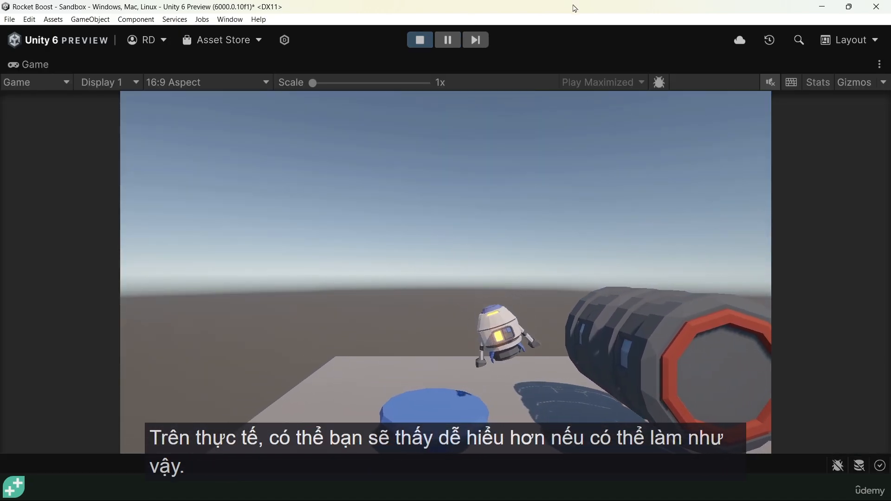
{"action": "key", "text": "space"}
{"action": "key", "text": "d"}
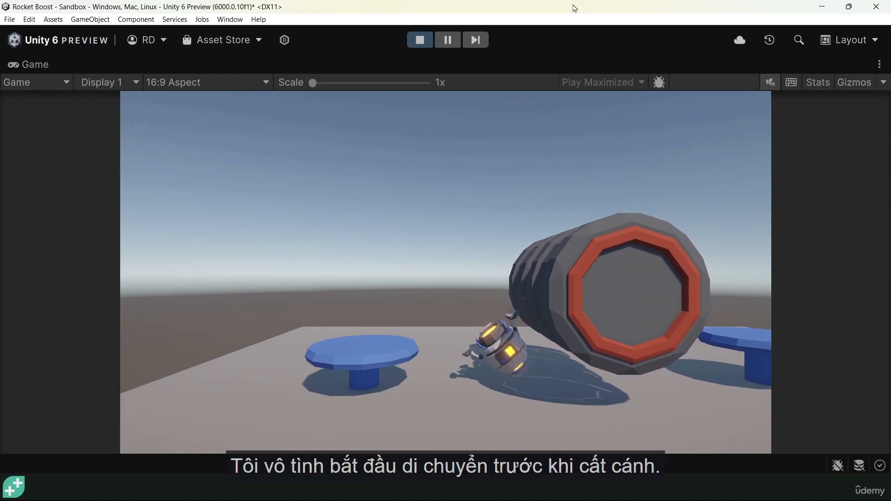
{"action": "left_click", "coordinate": [417, 44]}
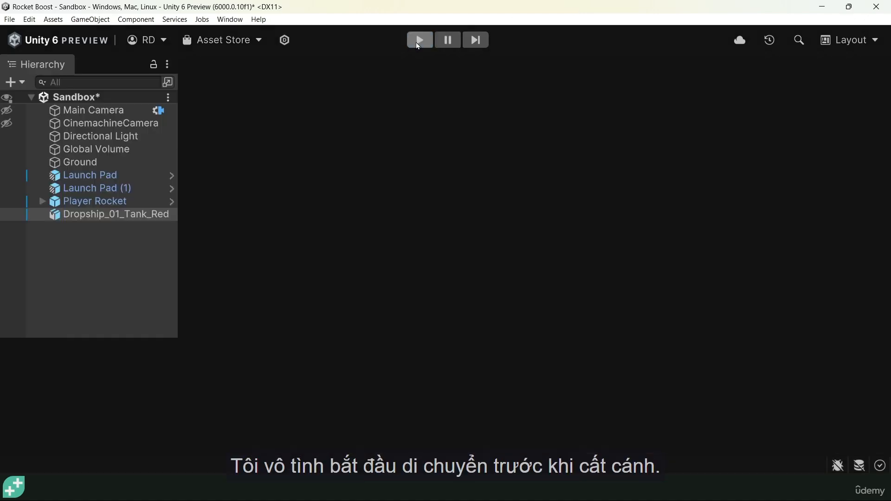
Play the game, rotate the rocket on its launch pad before taking off, steer both ways in flight, and stop the test.
{"action": "left_click", "coordinate": [417, 44]}
{"action": "key", "text": "a"}
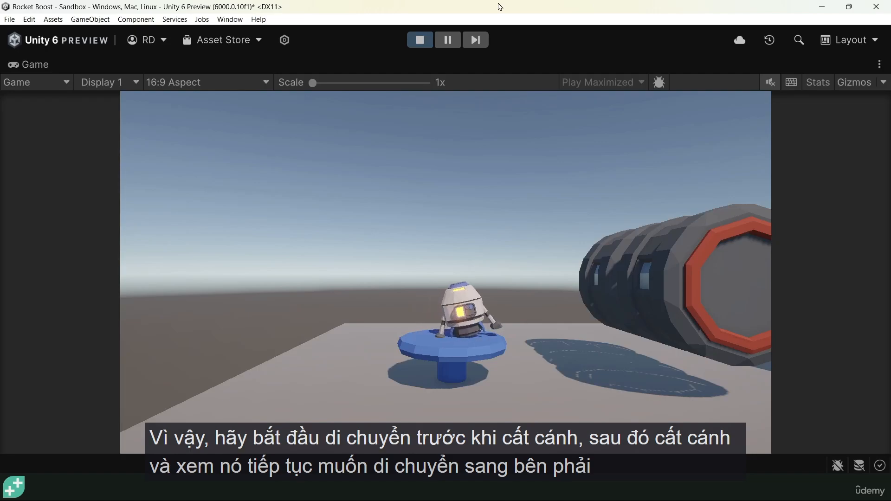
{"action": "key", "text": "space"}
{"action": "key", "text": "d"}
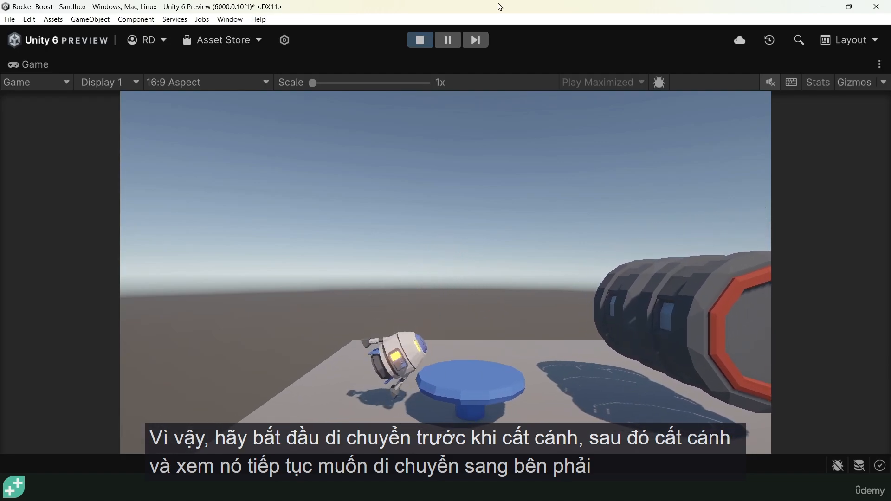
{"action": "key", "text": "a"}
{"action": "key", "text": "space"}
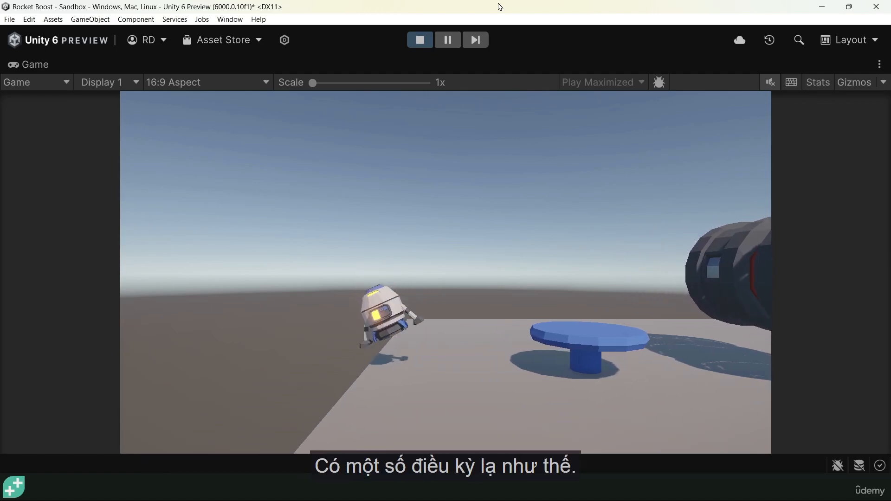
{"action": "left_click", "coordinate": [420, 40]}
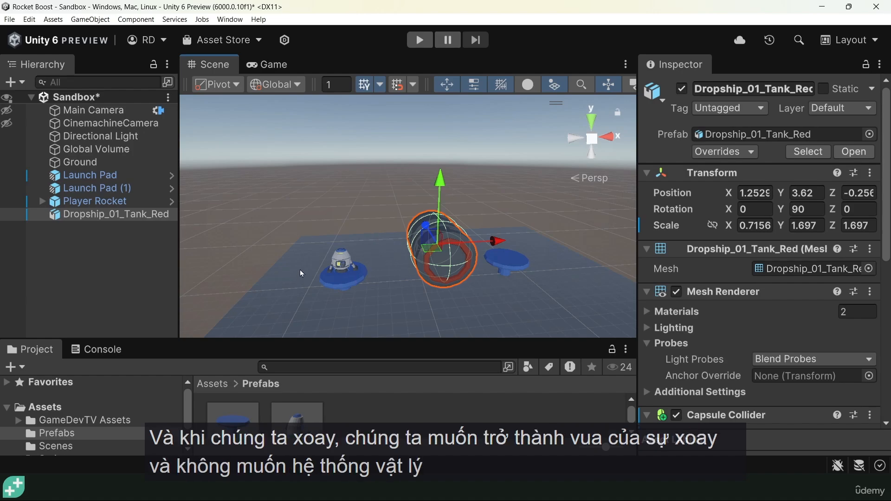
Enlarge the Project window and open the Movement script from the Scripts folder.
{"action": "scroll", "coordinate": [411, 224], "scroll_direction": "down", "scroll_amount": 1}
{"action": "scroll", "coordinate": [411, 224], "scroll_direction": "up", "scroll_amount": 1}
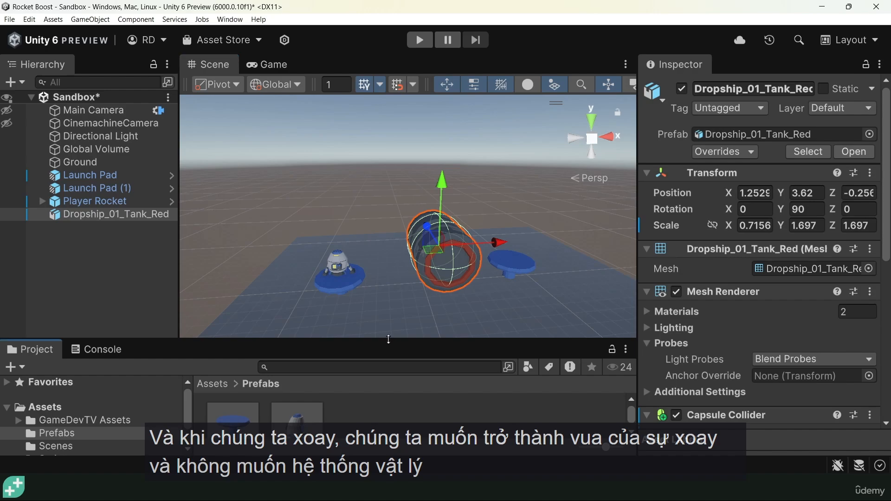
{"action": "left_click_drag", "start_coordinate": [388, 340], "coordinate": [388, 295]}
{"action": "middle_click_drag", "start_coordinate": [366, 250], "coordinate": [391, 221]}
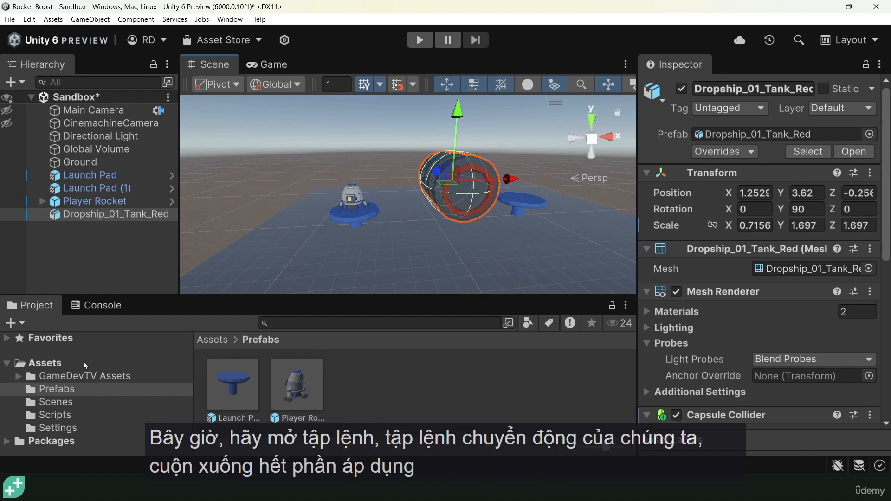
{"action": "left_click", "coordinate": [50, 414]}
{"action": "left_click", "coordinate": [239, 394]}
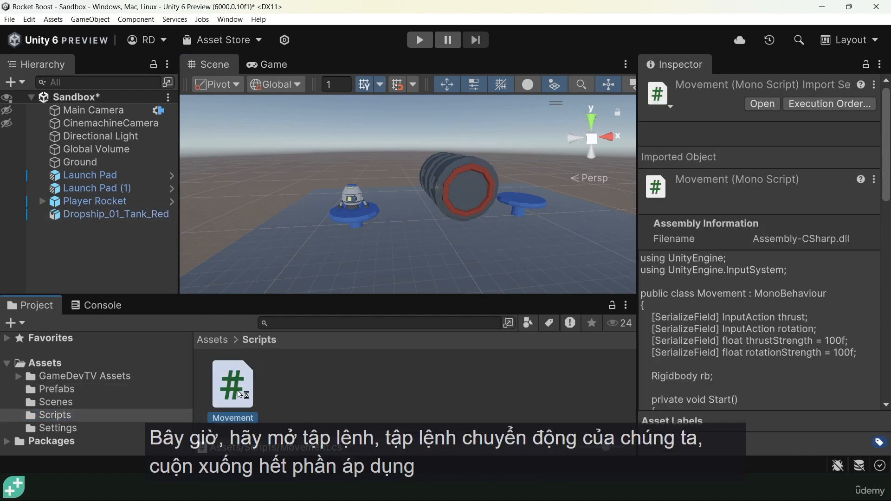
Add the line rb.freezeRotation = true; above the transform.Rotate call in the ApplyRotation method.
{"action": "scroll", "coordinate": [390, 241], "scroll_direction": "down", "scroll_amount": 7}
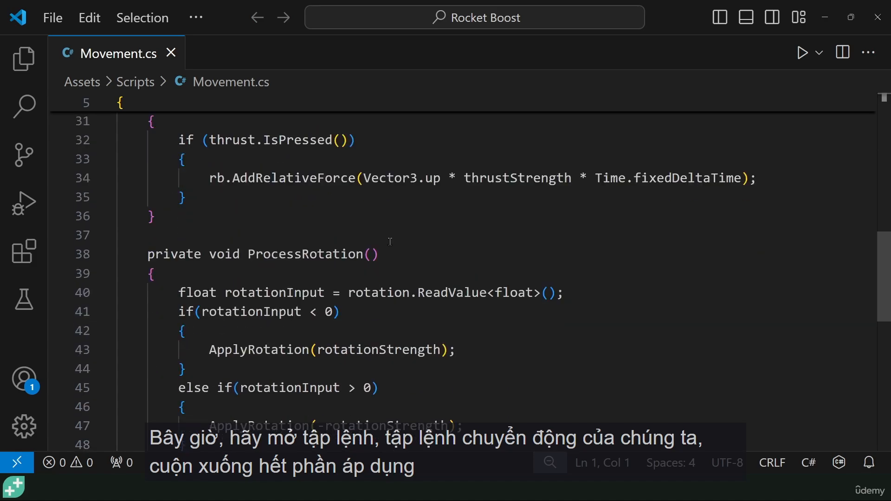
{"action": "left_click_drag", "start_coordinate": [195, 257], "coordinate": [410, 259]}
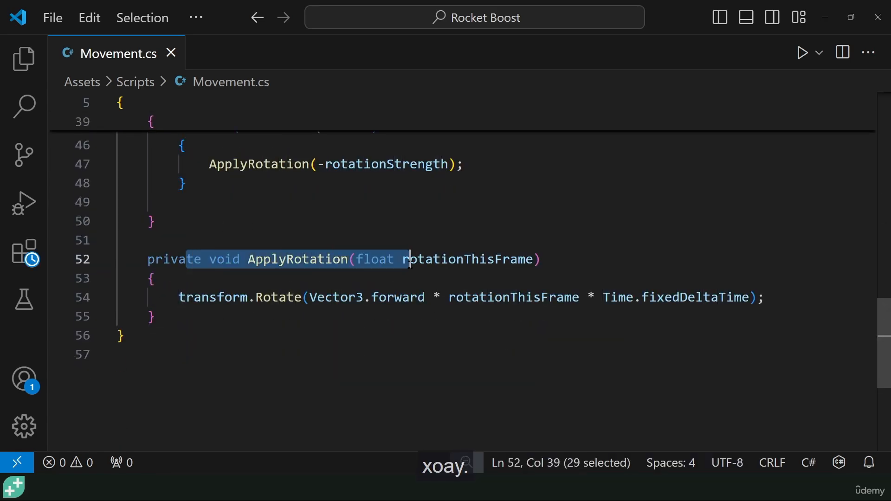
{"action": "left_click", "coordinate": [464, 259]}
{"action": "left_click", "coordinate": [180, 297]}
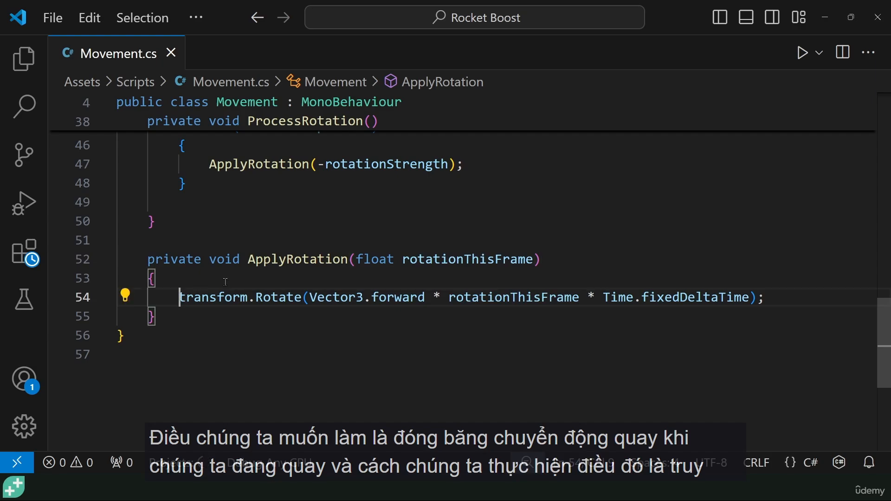
{"action": "left_click_drag", "start_coordinate": [194, 299], "coordinate": [481, 299]}
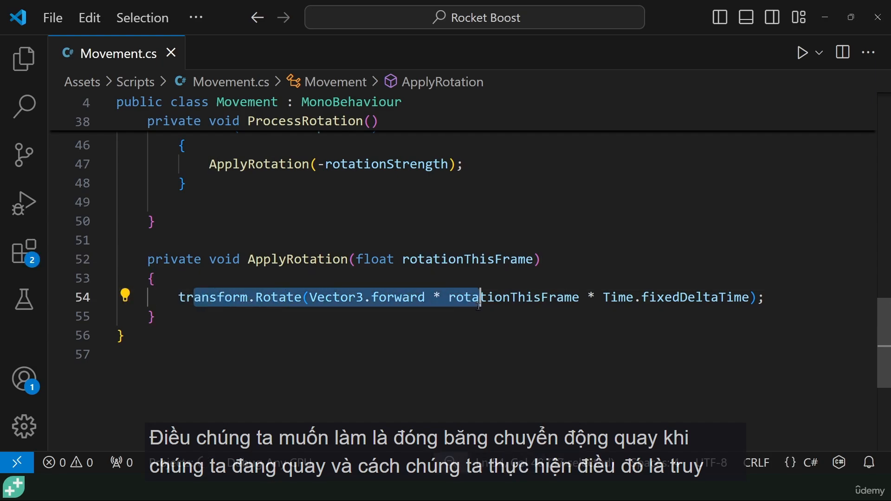
{"action": "key", "text": "Home"}
{"action": "key", "text": "Return"}
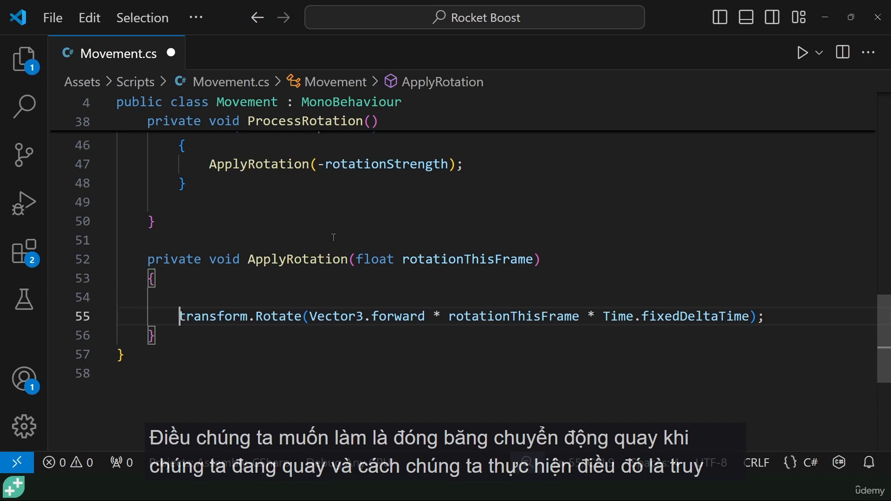
{"action": "key", "text": "Up"}
{"action": "type", "text": "rb.free"}
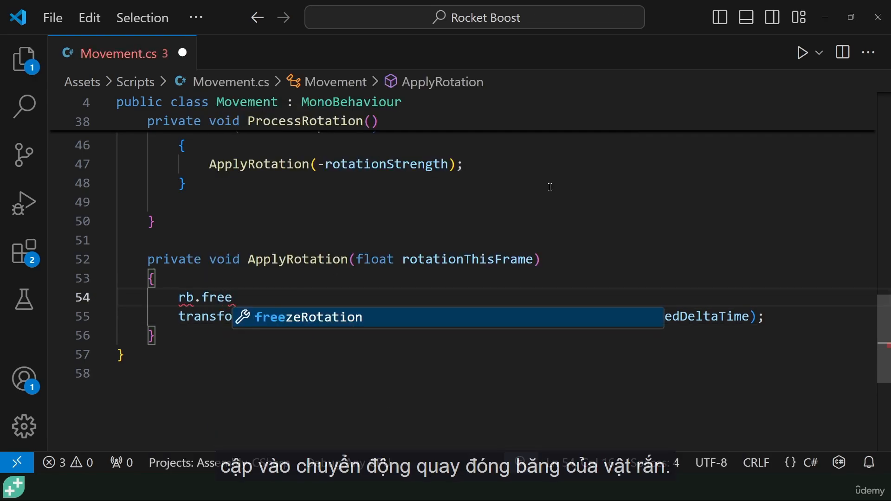
{"action": "key", "text": "Tab"}
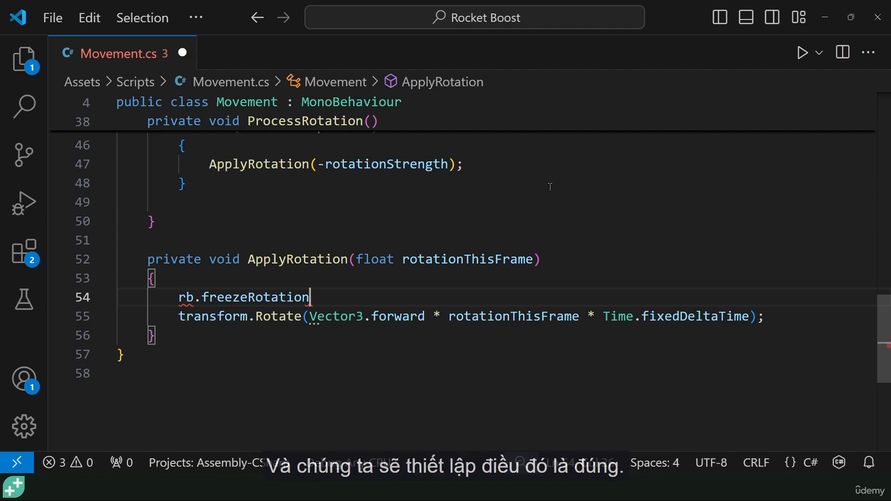
{"action": "type", "text": "= true;"}
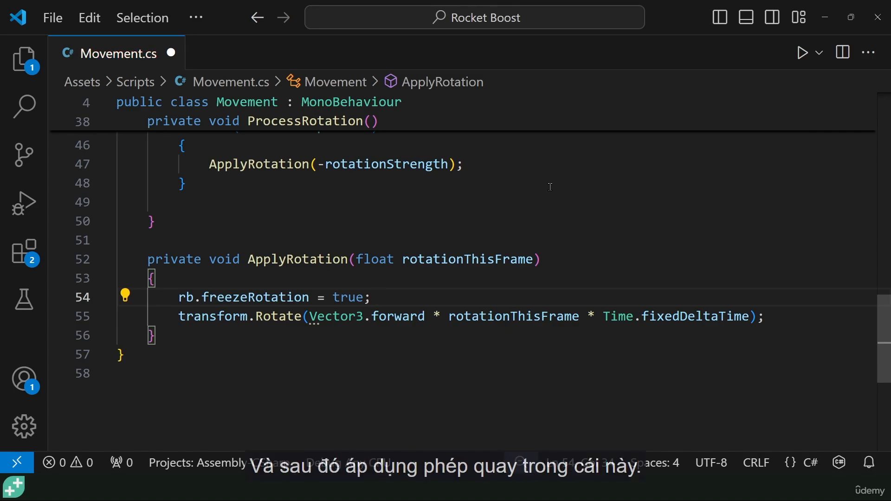
{"action": "left_click", "coordinate": [324, 255]}
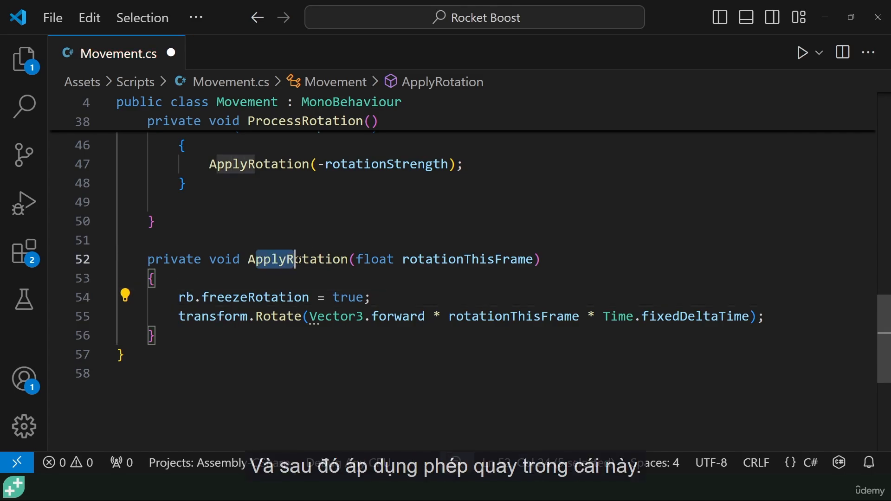
{"action": "scroll", "coordinate": [275, 189], "scroll_direction": "up", "scroll_amount": 1}
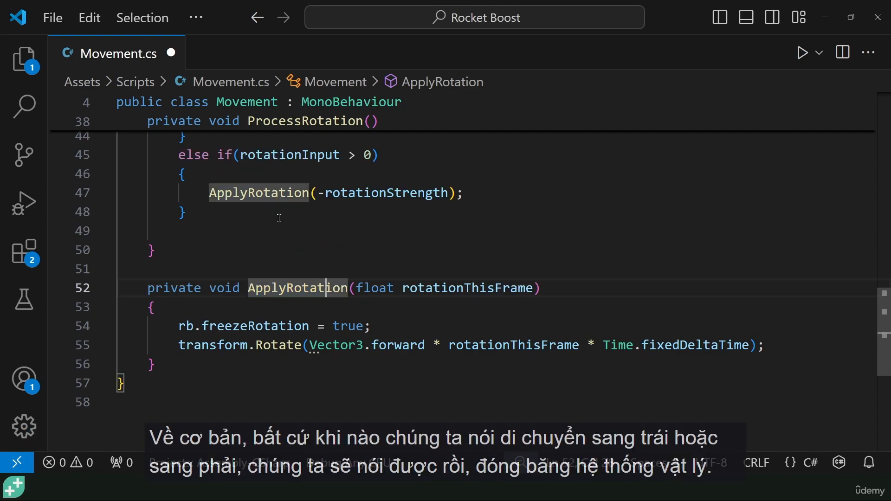
{"action": "scroll", "coordinate": [287, 243], "scroll_direction": "down", "scroll_amount": 1}
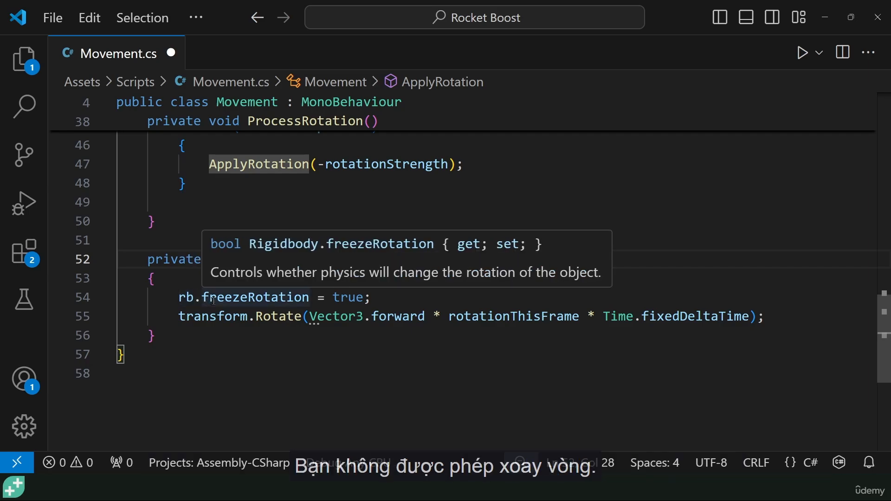
{"action": "left_click_drag", "start_coordinate": [209, 316], "coordinate": [442, 316]}
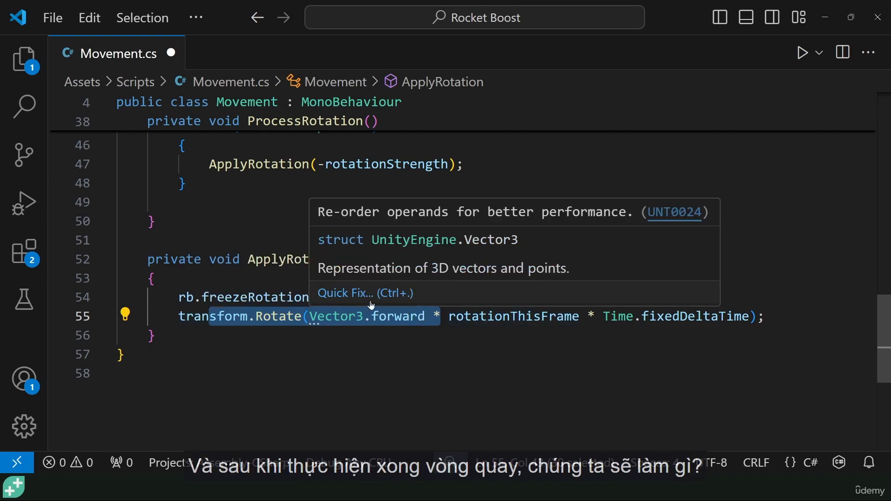
Copy the freezeRotation line below the transform.Rotate call, set the copy to false, and save the Movement script.
{"action": "left_click", "coordinate": [249, 297]}
{"action": "left_click_drag", "start_coordinate": [179, 297], "coordinate": [374, 297]}
{"action": "key", "text": "ctrl+c"}
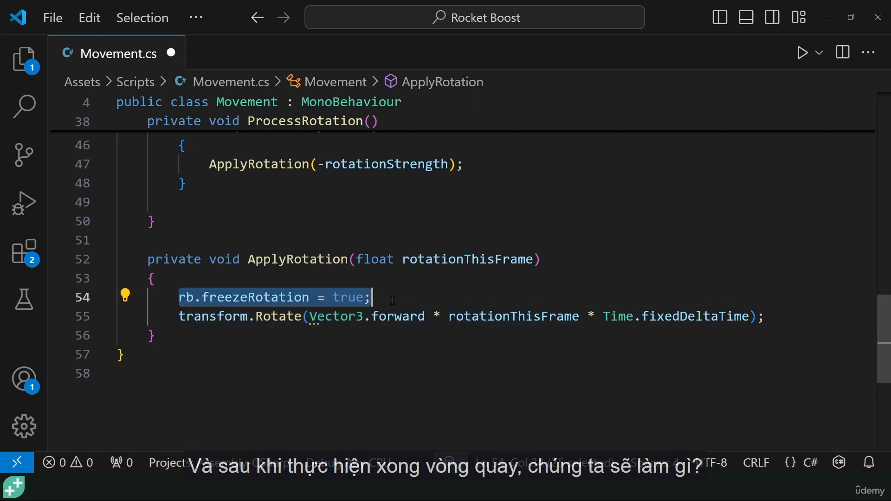
{"action": "left_click", "coordinate": [770, 317]}
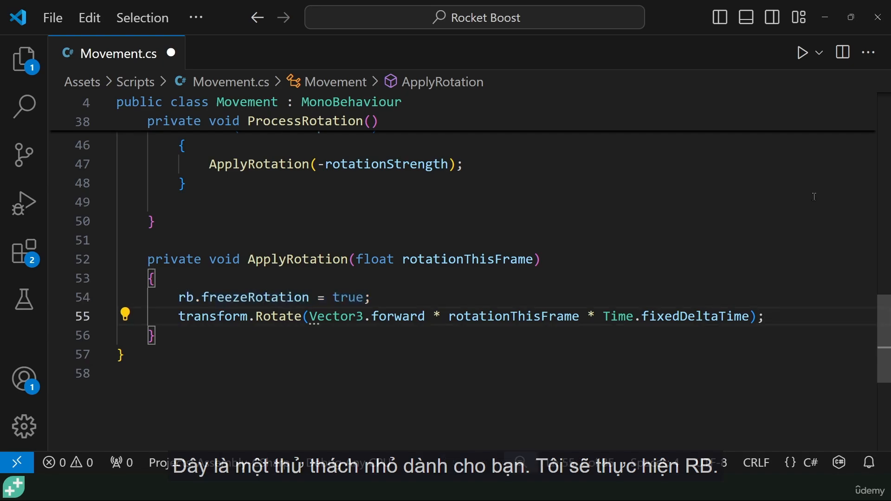
{"action": "key", "text": "Return"}
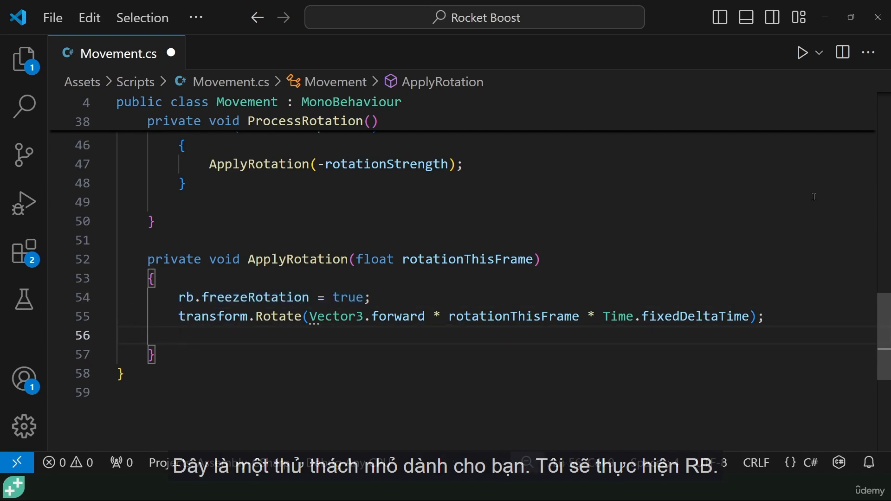
{"action": "key", "text": "ctrl+v"}
{"action": "key", "text": "ctrl+shift+Left"}
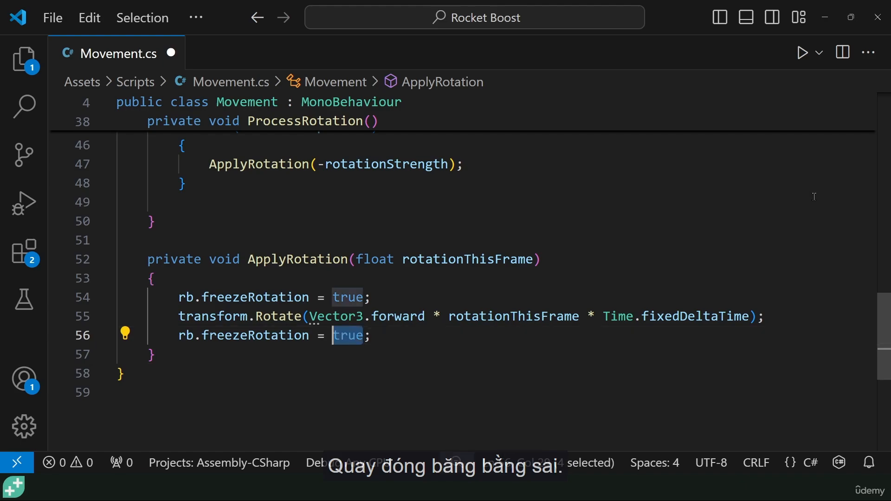
{"action": "type", "text": "false"}
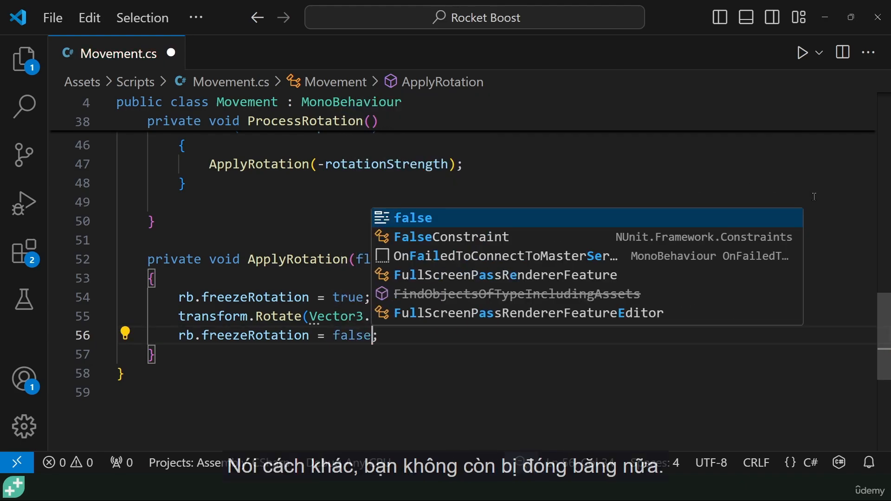
{"action": "key", "text": "End"}
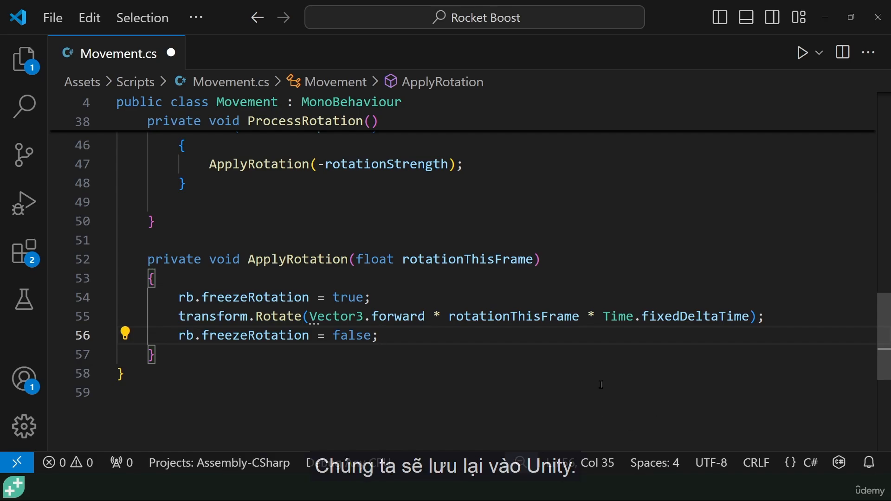
{"action": "key", "text": "ctrl+s"}
Switch to Unity, play the game, lift the rocket briefly, and rotate it left repeatedly against its launch pad.
{"action": "key", "text": "alt+Tab"}
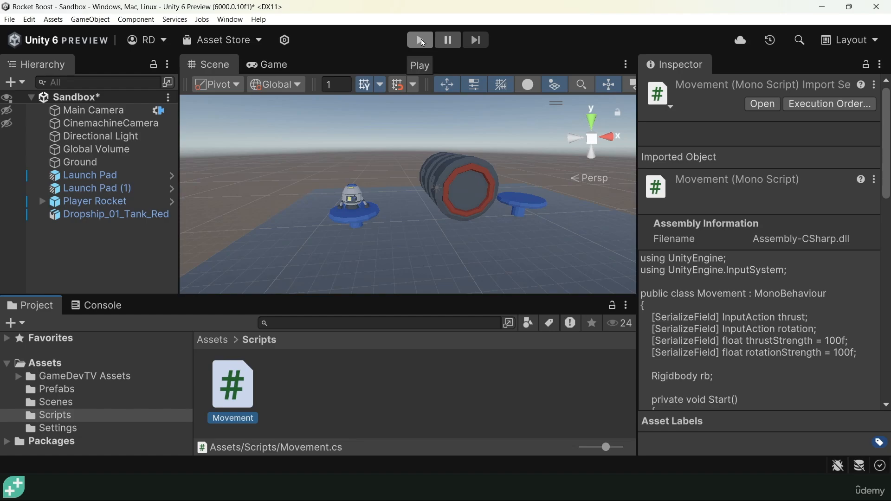
{"action": "left_click", "coordinate": [420, 39]}
{"action": "key", "text": "space"}
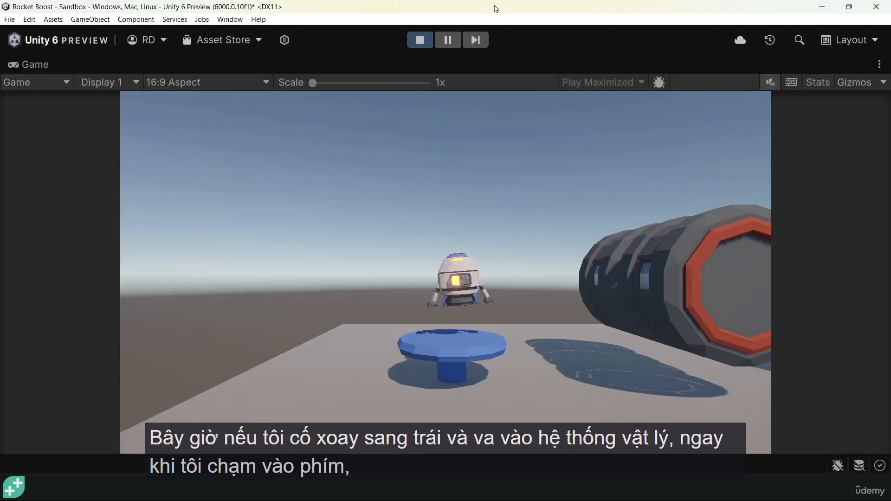
{"action": "key", "text": "a"}
{"action": "key", "text": "a"}
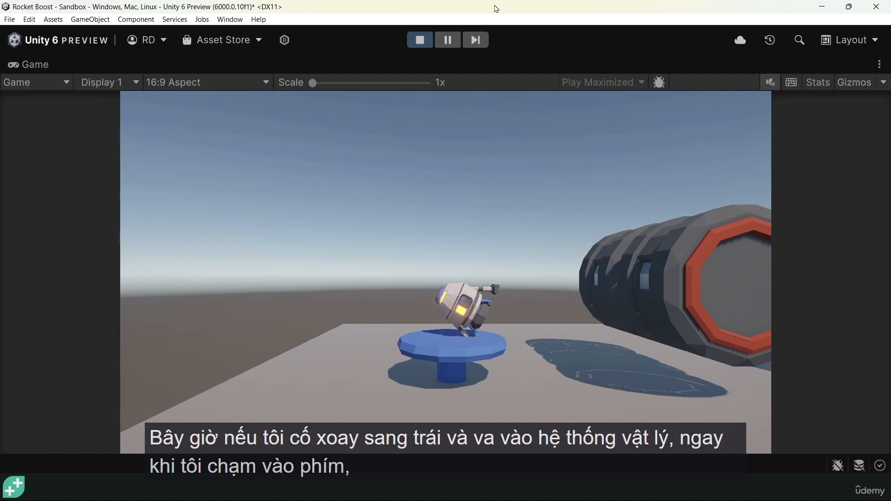
{"action": "key", "text": "a"}
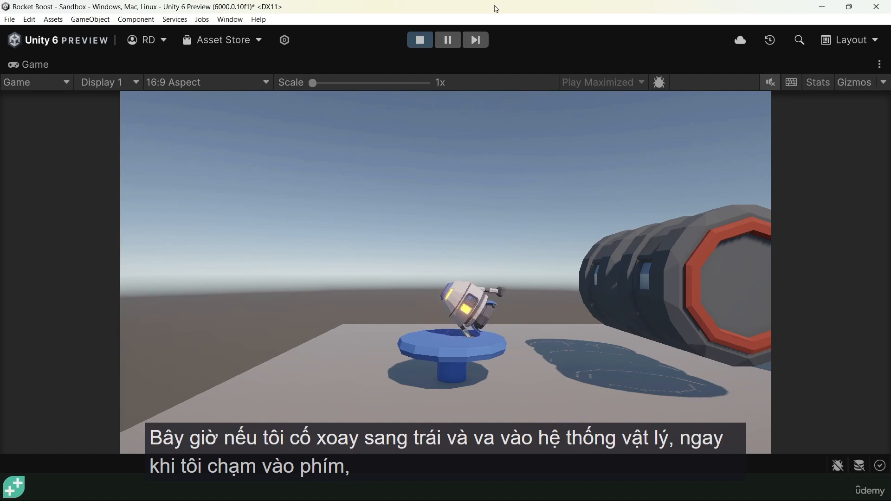
{"action": "key", "text": "a"}
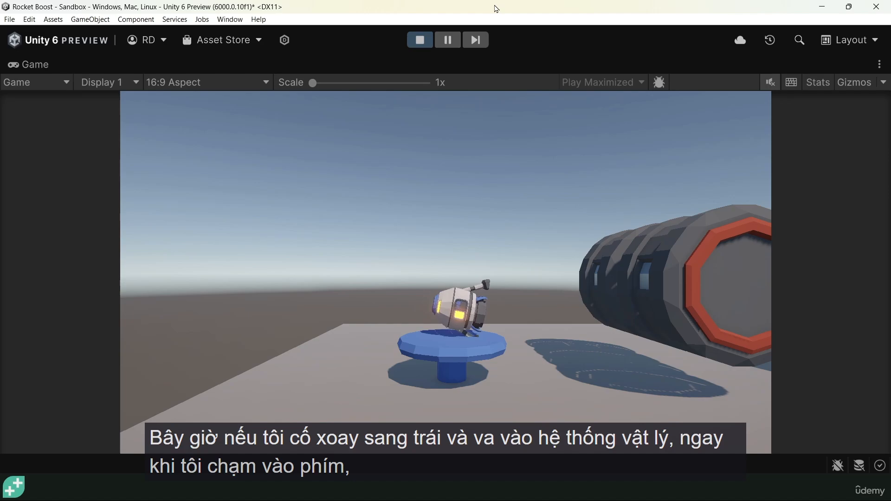
{"action": "key", "text": "a"}
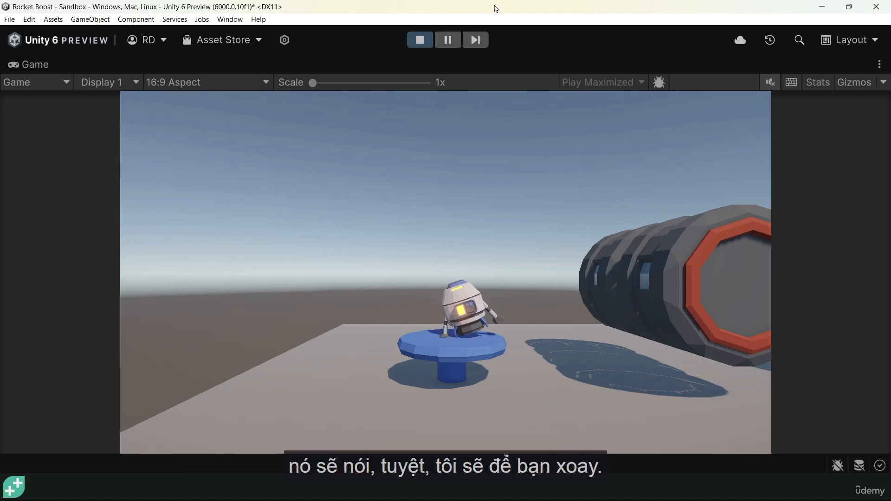
Fly the rocket into the near side of the tank, steer and thrust against it, and stop the test.
{"action": "key", "text": "d"}
{"action": "key", "text": "space"}
{"action": "key", "text": "a"}
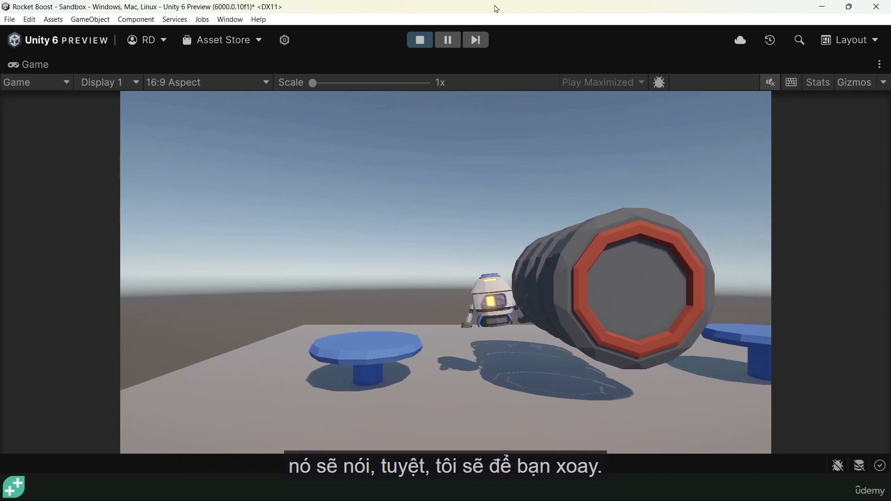
{"action": "key", "text": "d"}
{"action": "key", "text": "space"}
{"action": "key", "text": "space"}
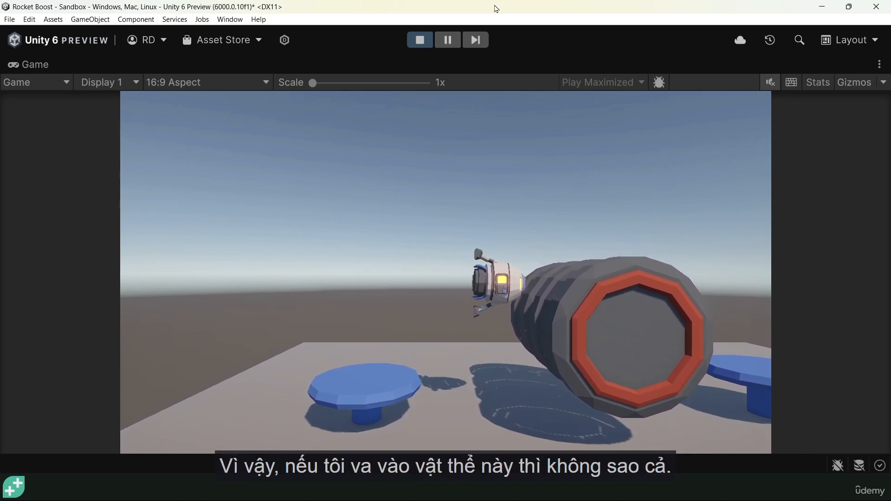
{"action": "key", "text": "a"}
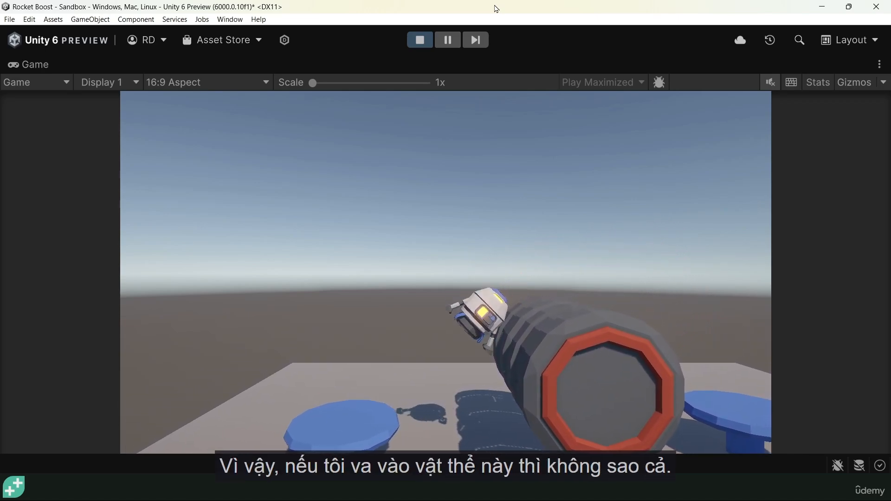
{"action": "key", "text": "space"}
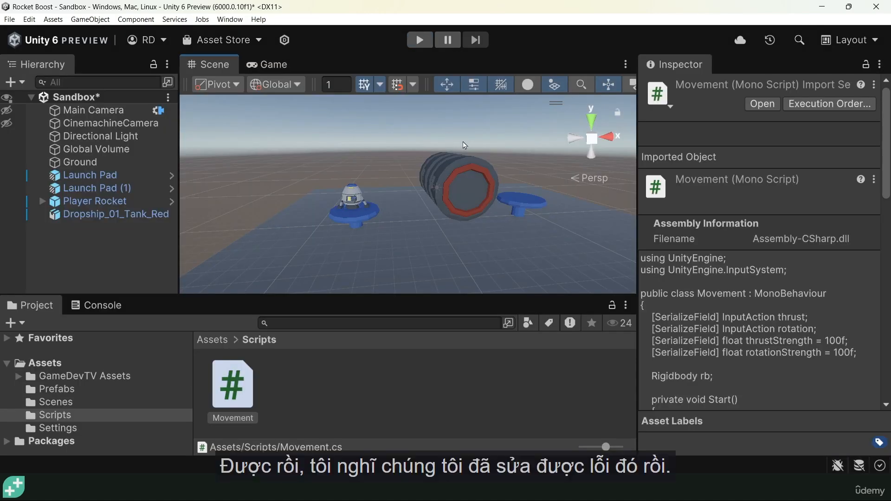
Create a prefab variant of Dropship_01_Tank_Red in the Prefabs folder from the tank in the scene, and select the new asset.
{"action": "left_click", "coordinate": [65, 389]}
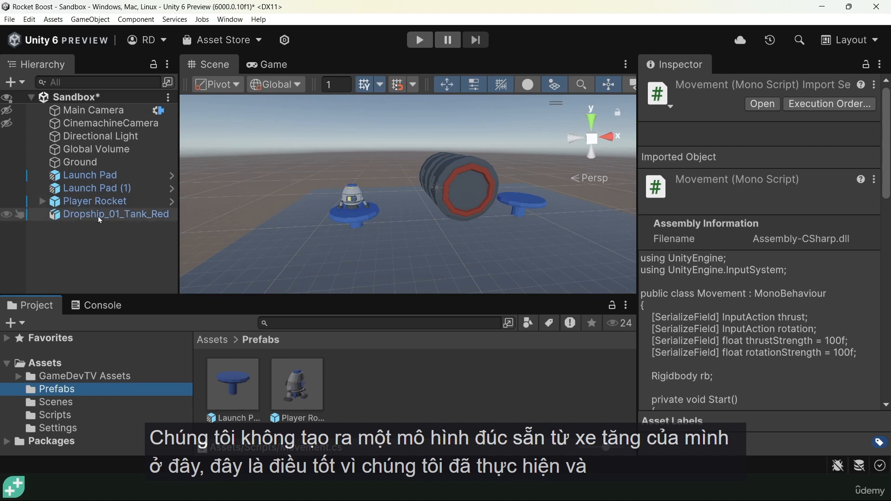
{"action": "left_click", "coordinate": [116, 214]}
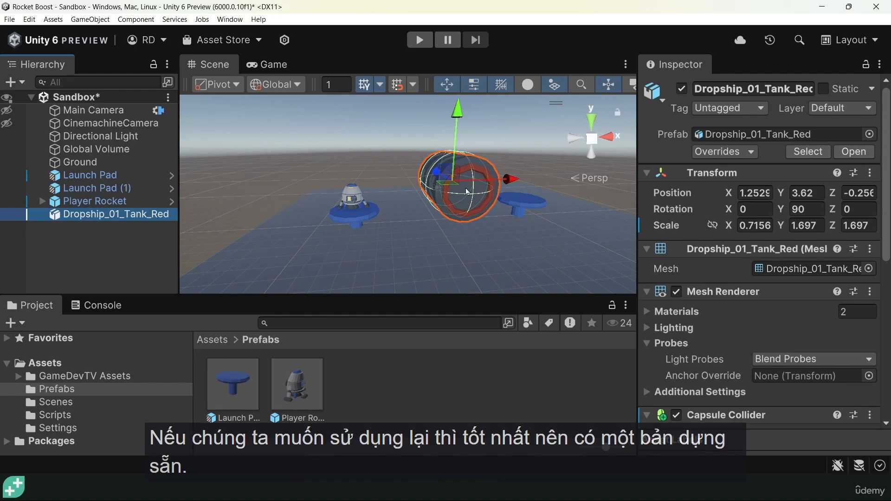
{"action": "mouse_move", "coordinate": [436, 198]}
{"action": "left_mouse_down", "text": "alt"}
{"action": "mouse_move", "coordinate": [436, 225]}
{"action": "mouse_move", "coordinate": [436, 197]}
{"action": "left_mouse_up", "text": "alt"}
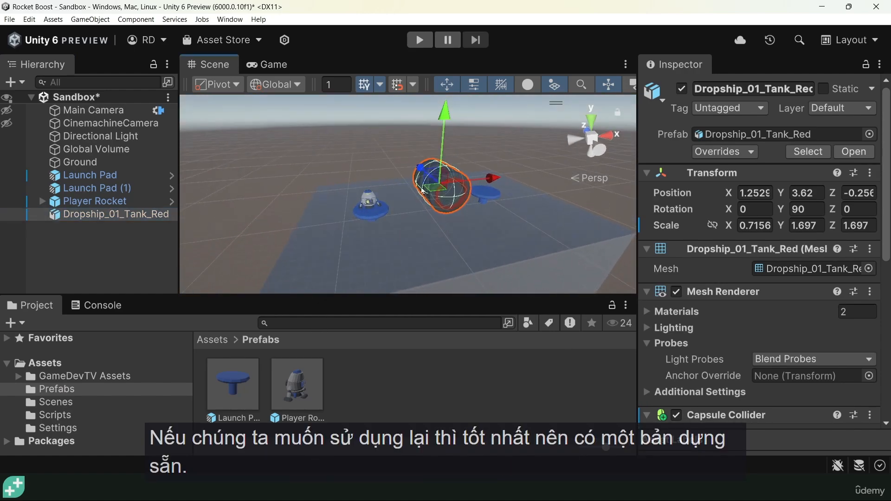
{"action": "left_click", "coordinate": [59, 215]}
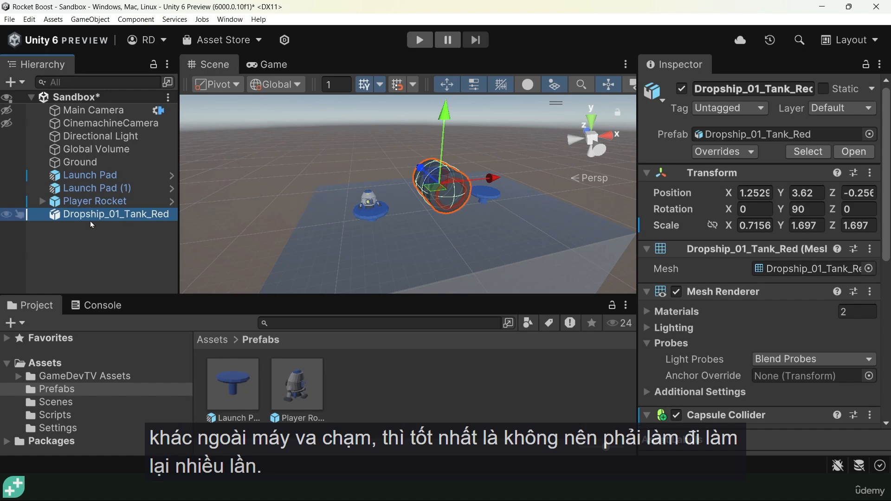
{"action": "left_click", "coordinate": [49, 390]}
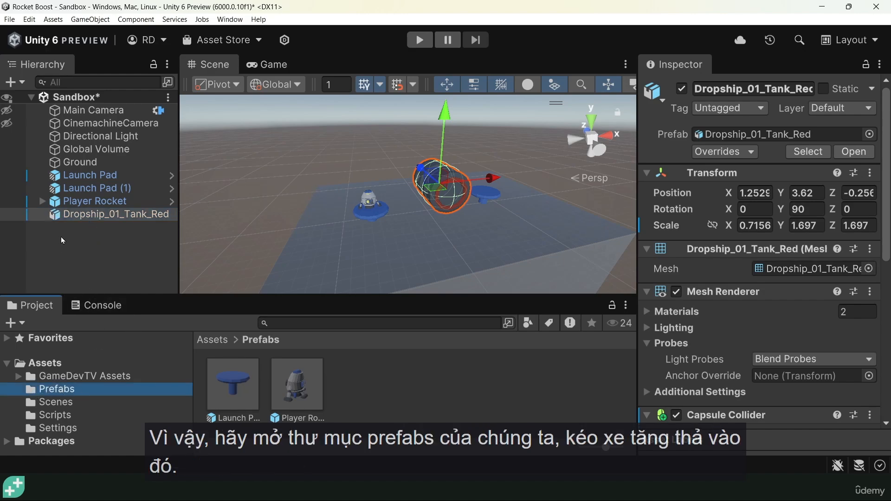
{"action": "left_click_drag", "start_coordinate": [63, 216], "coordinate": [356, 357]}
{"action": "left_click_drag", "start_coordinate": [389, 389], "coordinate": [388, 389]}
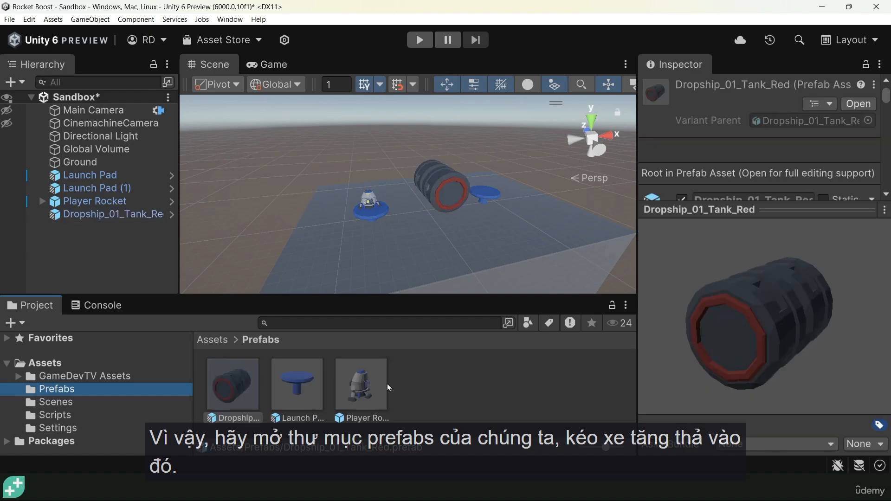
{"action": "left_click", "coordinate": [213, 423]}
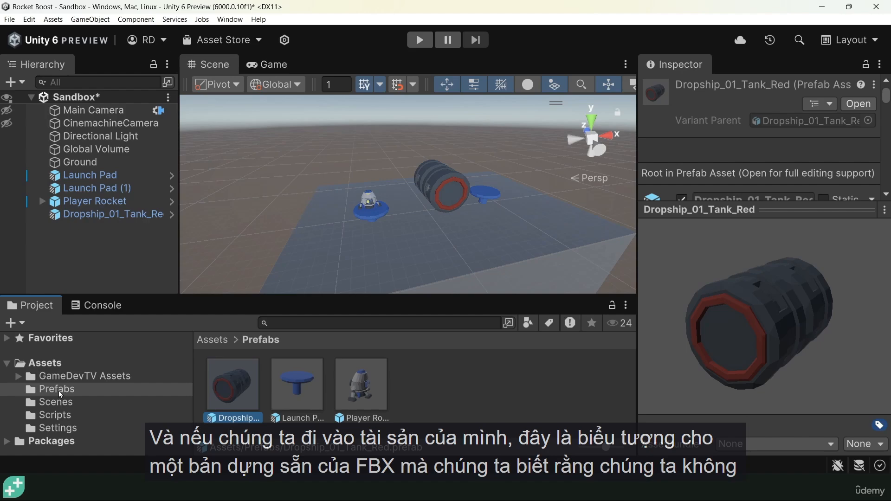
Find the original Dropship_01_Tank_Red model in the GameDevTV Assets Models folder and inspect its import settings and contained mesh.
{"action": "left_click", "coordinate": [61, 377]}
{"action": "double_click", "coordinate": [287, 416]}
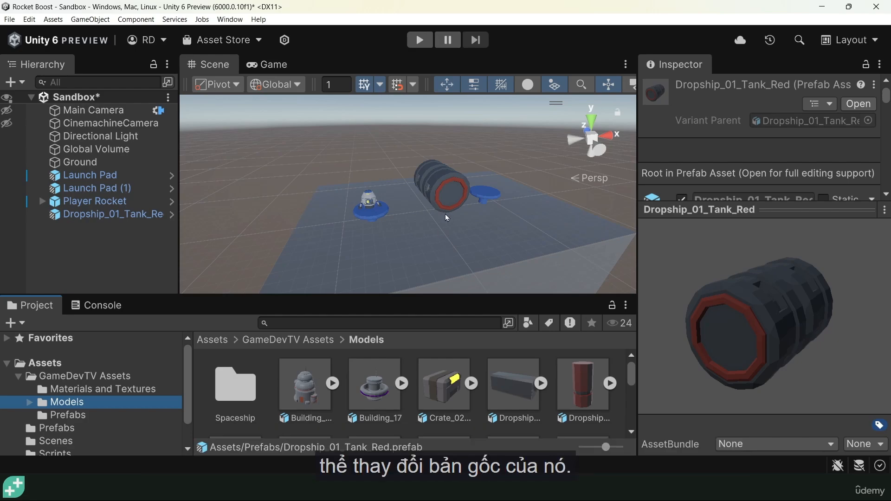
{"action": "scroll", "coordinate": [418, 371], "scroll_direction": "down", "scroll_amount": 5}
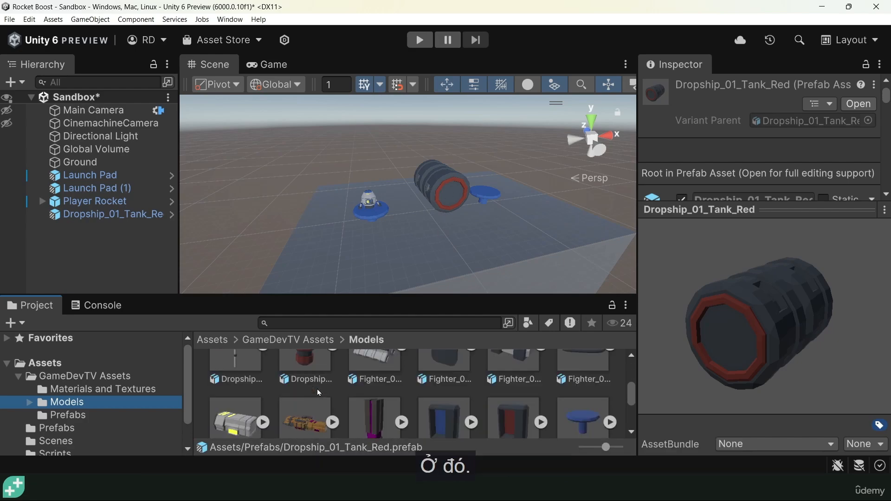
{"action": "scroll", "coordinate": [302, 390], "scroll_direction": "up", "scroll_amount": 2}
{"action": "left_click", "coordinate": [233, 393]}
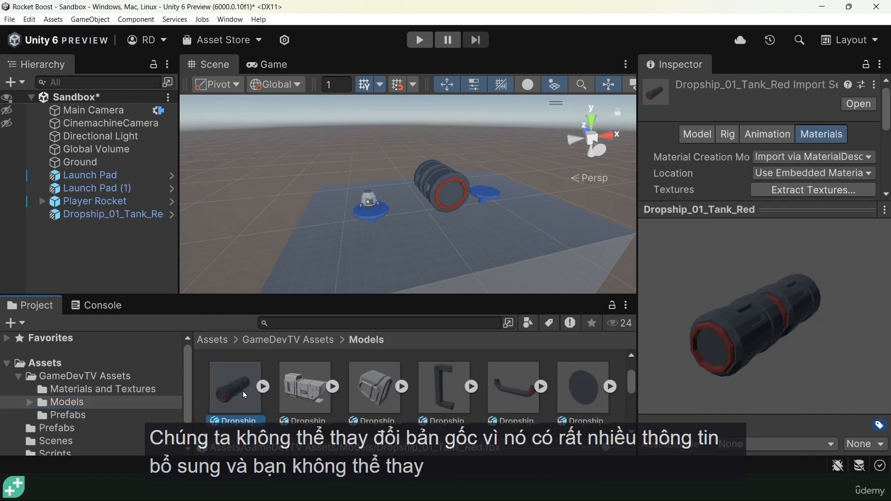
{"action": "left_click", "coordinate": [262, 387]}
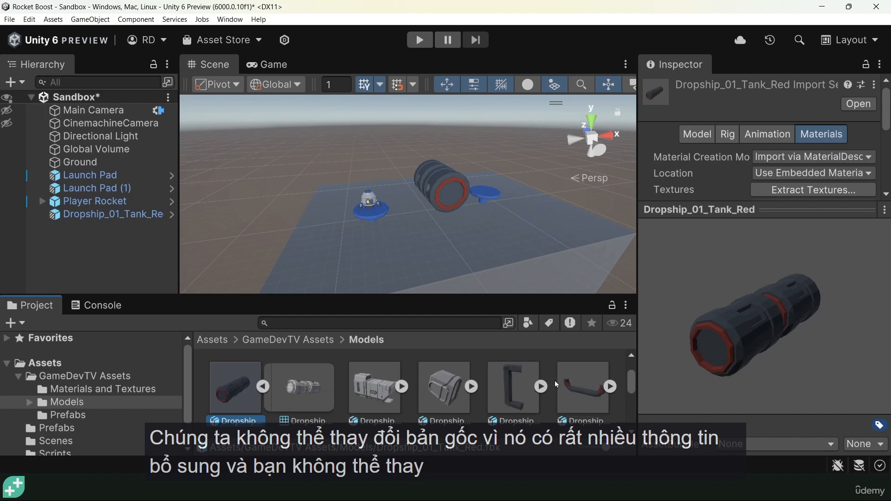
{"action": "left_click", "coordinate": [261, 387]}
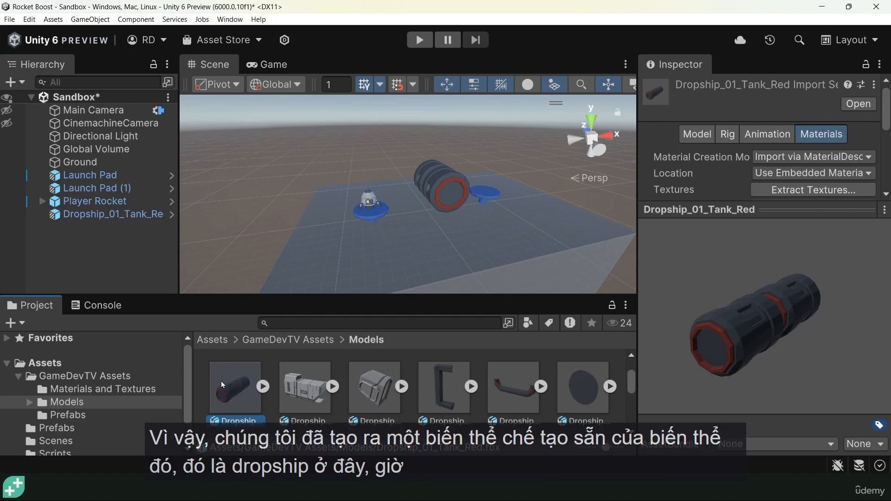
Compare the scene's tank prefab instance with its source FBX model, and inspect the tank in the scene from another side.
{"action": "left_click", "coordinate": [63, 214]}
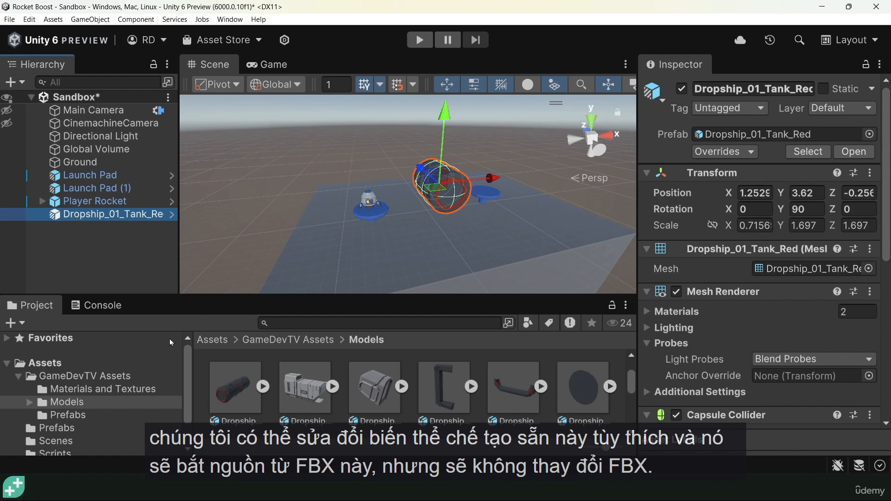
{"action": "left_click", "coordinate": [236, 379]}
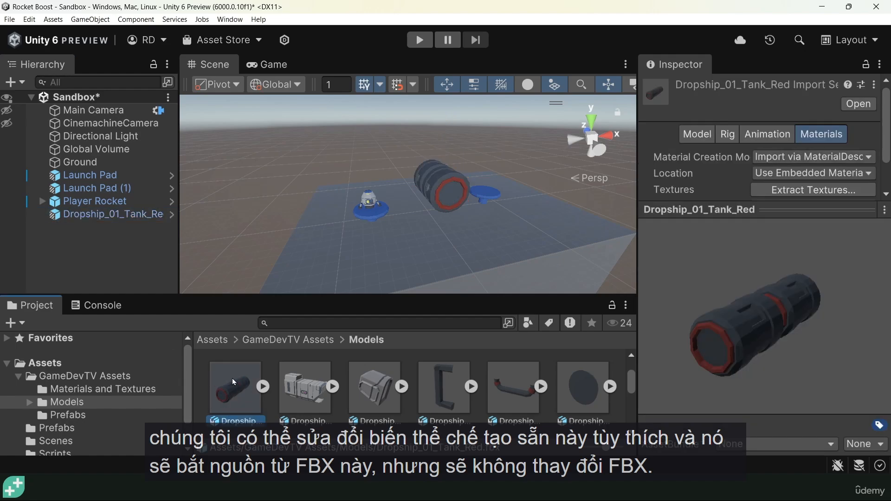
{"action": "left_click", "coordinate": [55, 215]}
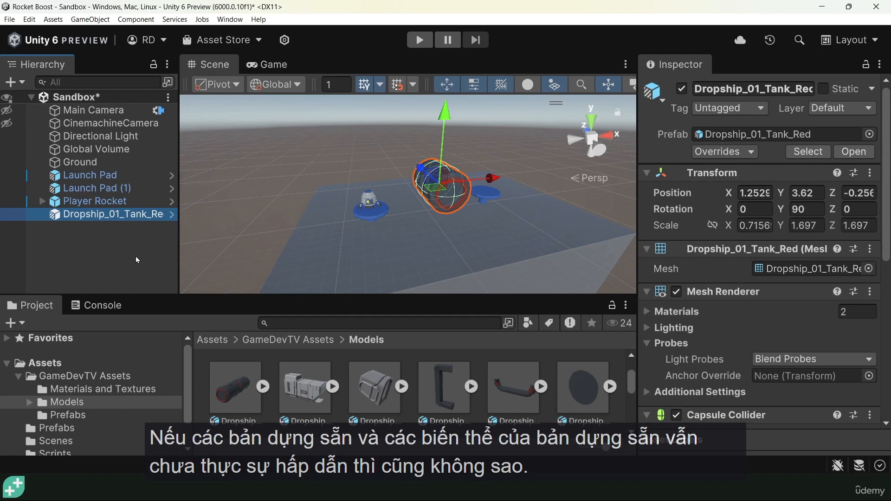
{"action": "scroll", "coordinate": [475, 213], "scroll_direction": "down", "scroll_amount": 2}
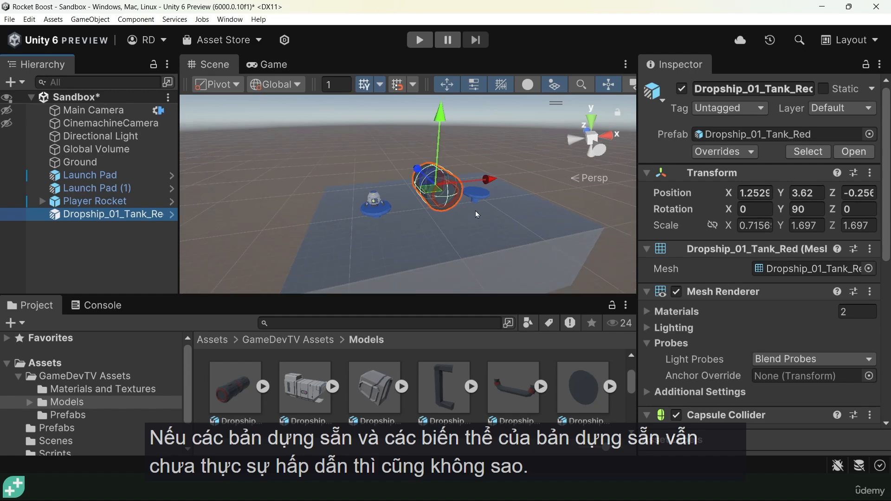
{"action": "left_click_drag", "start_coordinate": [481, 213], "coordinate": [304, 215], "text": "alt"}
{"action": "scroll", "coordinate": [514, 211], "scroll_direction": "up", "scroll_amount": 2}
{"action": "left_click_drag", "start_coordinate": [514, 211], "coordinate": [372, 201], "text": "alt"}
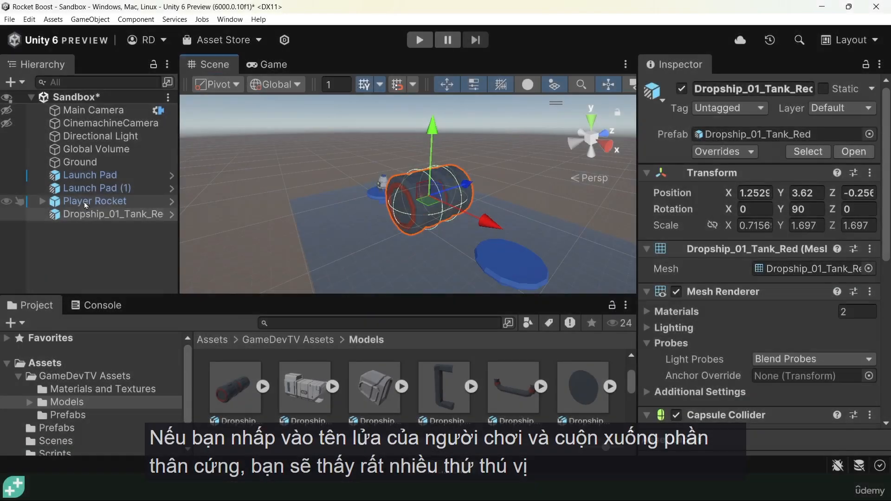
Select the Player Rocket and raise its Rigidbody drag to 58.51.
{"action": "left_click", "coordinate": [94, 201]}
{"action": "scroll", "coordinate": [741, 291], "scroll_direction": "down", "scroll_amount": 5}
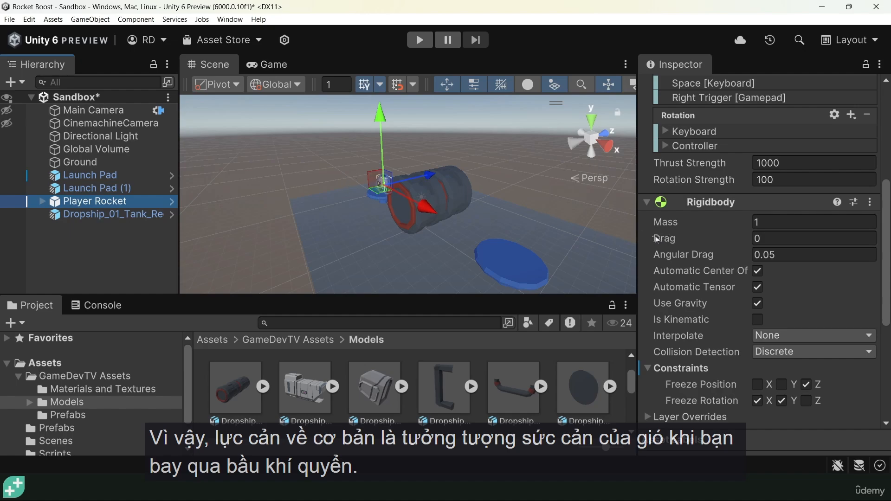
{"action": "mouse_move", "coordinate": [659, 240]}
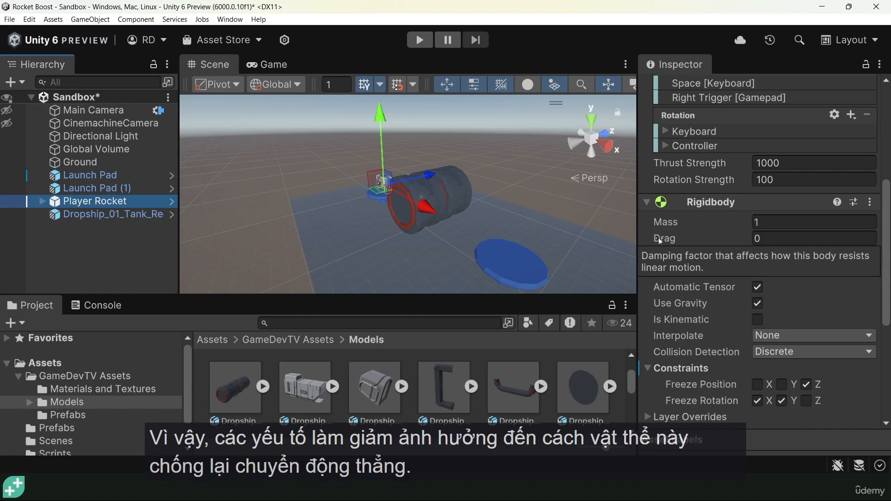
{"action": "left_click_drag", "start_coordinate": [660, 241], "coordinate": [688, 242]}
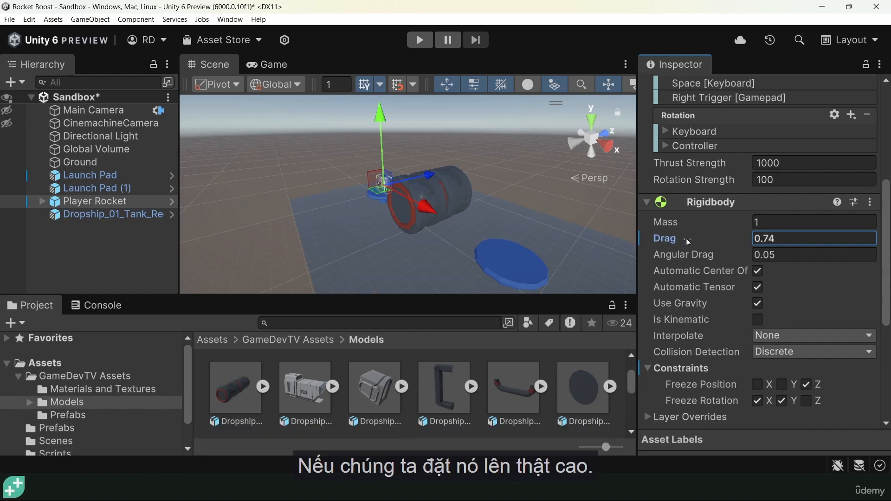
{"action": "left_click_drag", "start_coordinate": [469, 229], "coordinate": [580, 229]}
Play the game, try to lift off and tilt the rocket with the very high drag, and stop the test.
{"action": "left_click", "coordinate": [420, 40]}
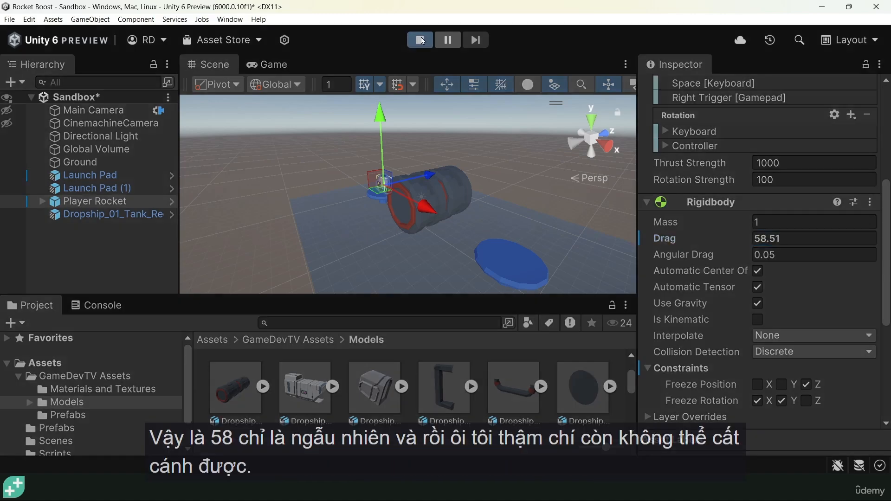
{"action": "key", "text": "a"}
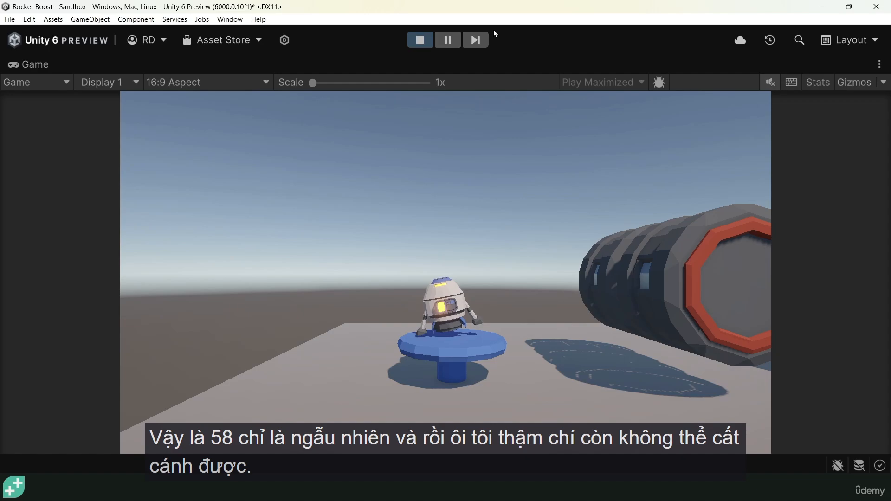
{"action": "left_click", "coordinate": [420, 40]}
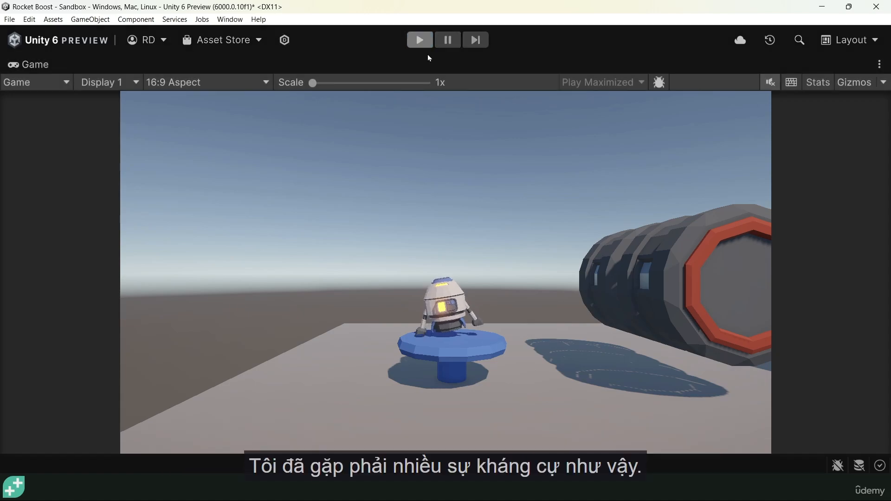
Reduce the Player Rocket's Rigidbody drag to 5.01.
{"action": "scroll", "coordinate": [723, 308], "scroll_direction": "down", "scroll_amount": 5}
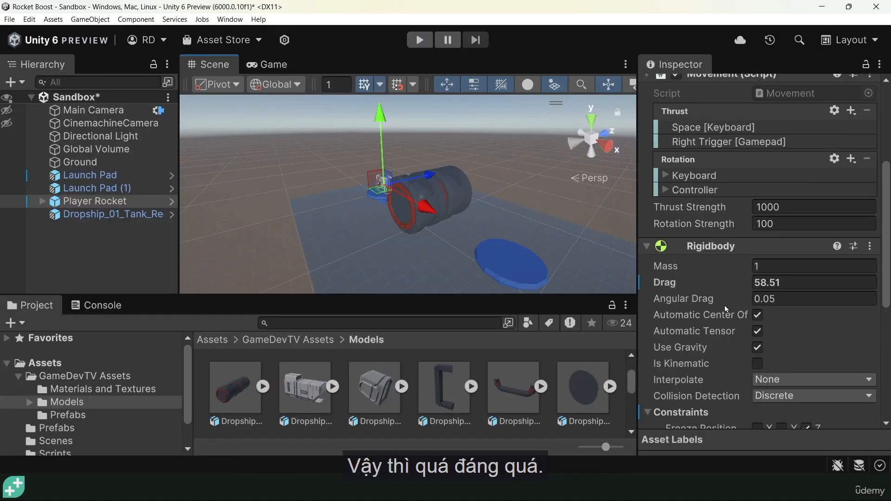
{"action": "left_click_drag", "start_coordinate": [695, 286], "coordinate": [643, 287]}
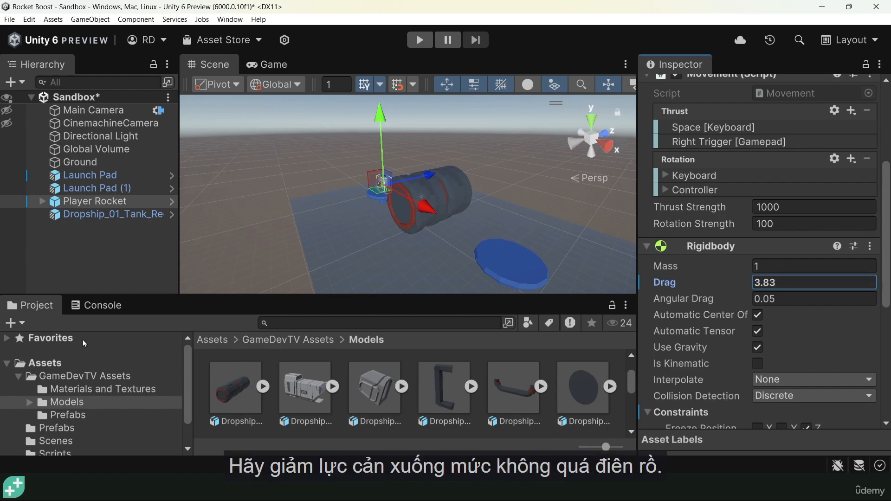
{"action": "left_click_drag", "start_coordinate": [106, 337], "coordinate": [107, 337]}
Play the game, thrust the rocket up several times while steering both ways to judge the drag, and stop the test.
{"action": "left_click", "coordinate": [420, 40]}
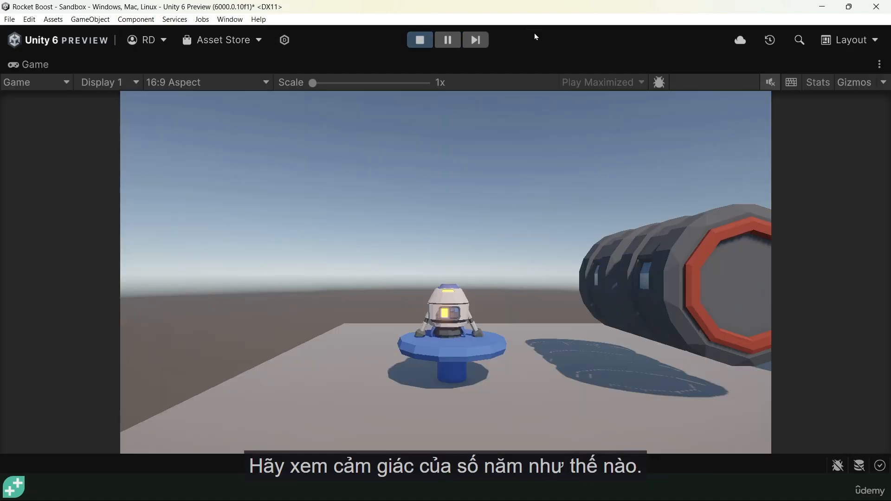
{"action": "key", "text": "space"}
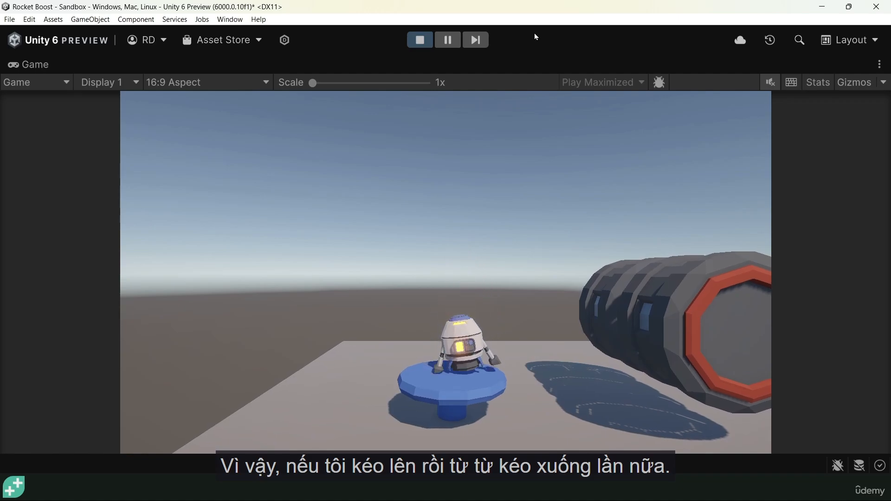
{"action": "key", "text": "space"}
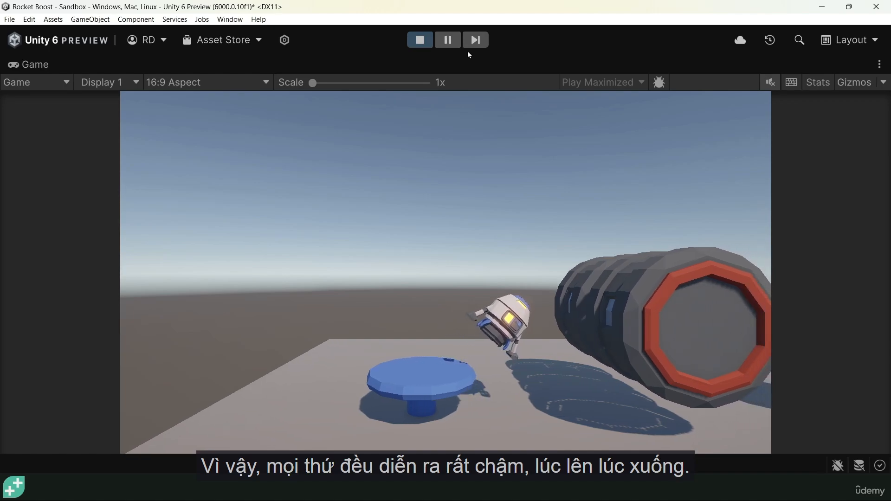
{"action": "key", "text": "a"}
{"action": "key", "text": "space"}
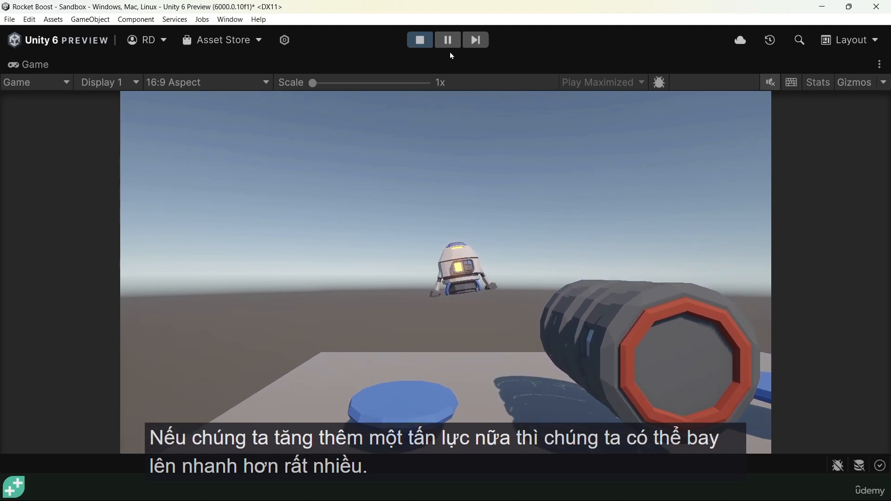
{"action": "key", "text": "space"}
{"action": "key", "text": "a"}
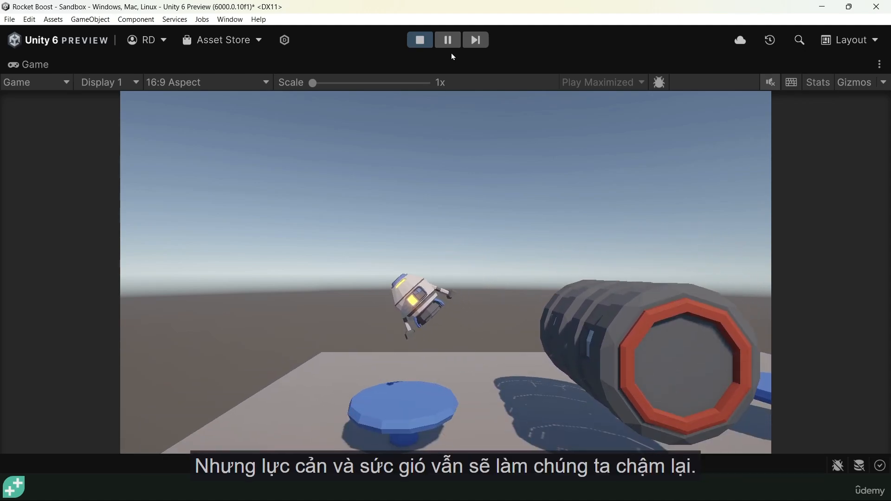
{"action": "key", "text": "d"}
{"action": "left_click", "coordinate": [421, 41]}
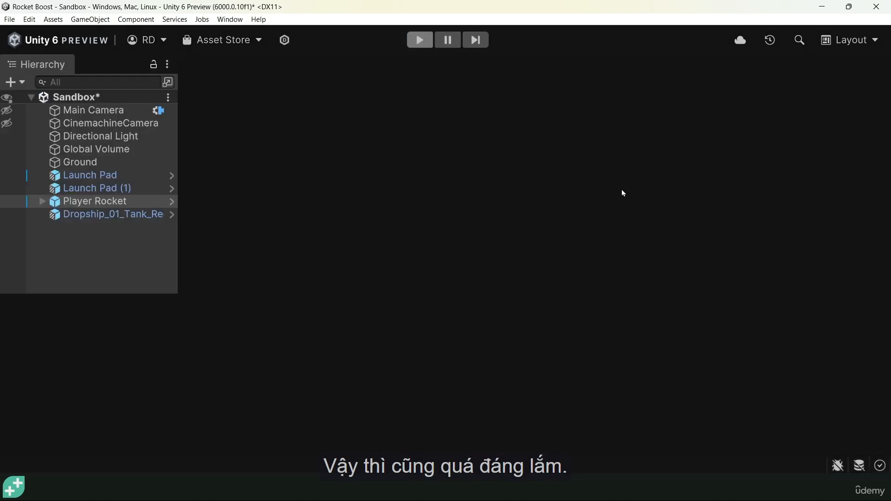
Set the Player Rocket's Rigidbody drag to 1.
{"action": "scroll", "coordinate": [726, 302], "scroll_direction": "down", "scroll_amount": 6}
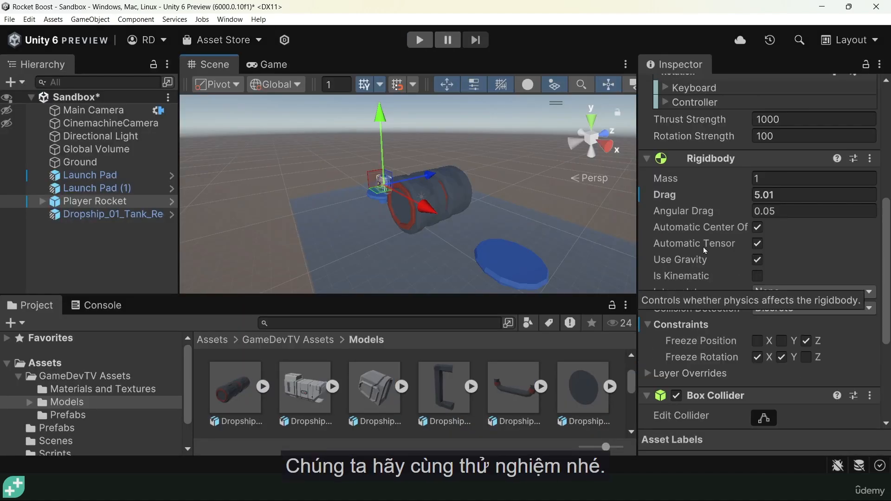
{"action": "left_click_drag", "start_coordinate": [654, 194], "coordinate": [651, 198]}
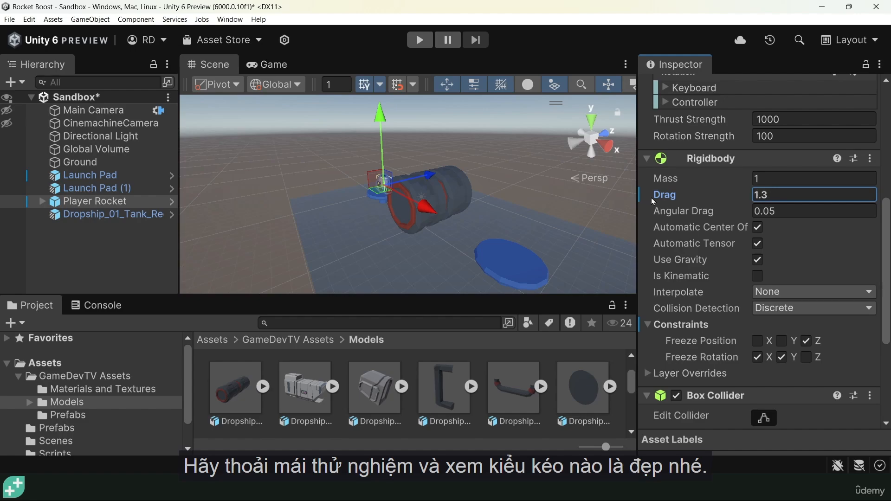
{"action": "left_click", "coordinate": [801, 194]}
{"action": "key", "text": "BackSpace"}
{"action": "key", "text": "BackSpace"}
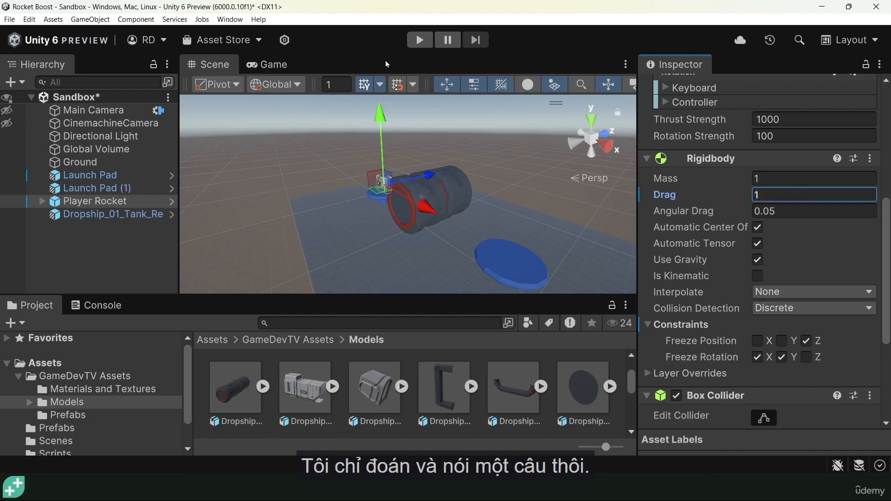
Play the game, fly the rocket over the tank and back to the launch pad to test the lower drag, and stop.
{"action": "left_click", "coordinate": [420, 41]}
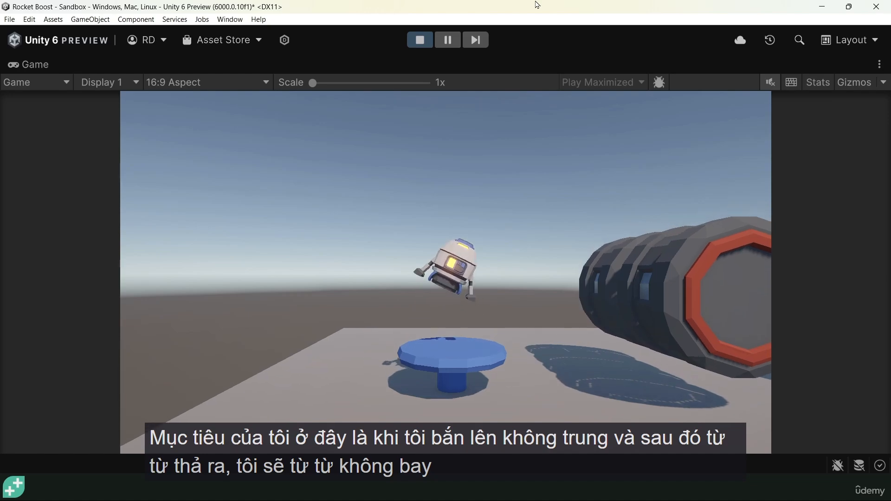
{"action": "key", "text": "space"}
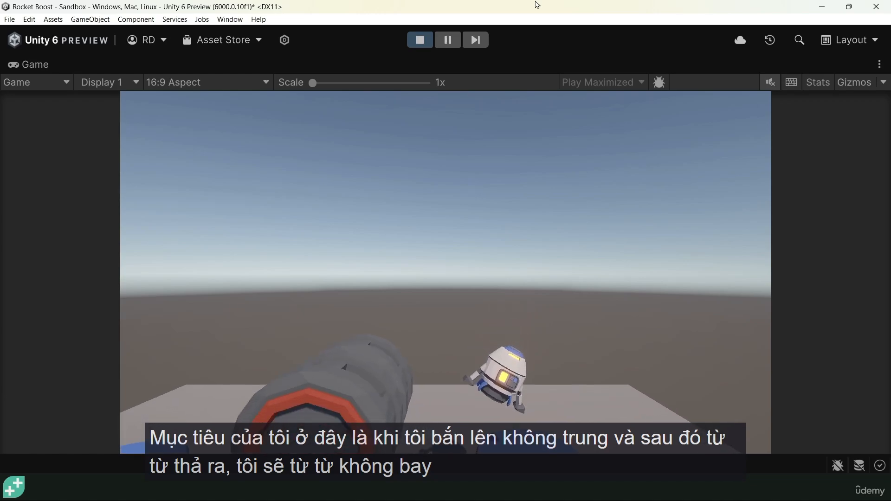
{"action": "key", "text": "space"}
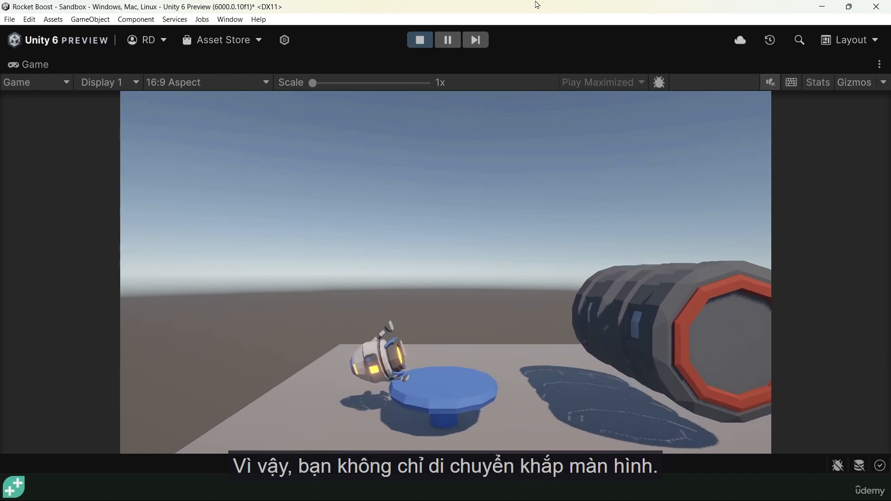
{"action": "left_click", "coordinate": [419, 41]}
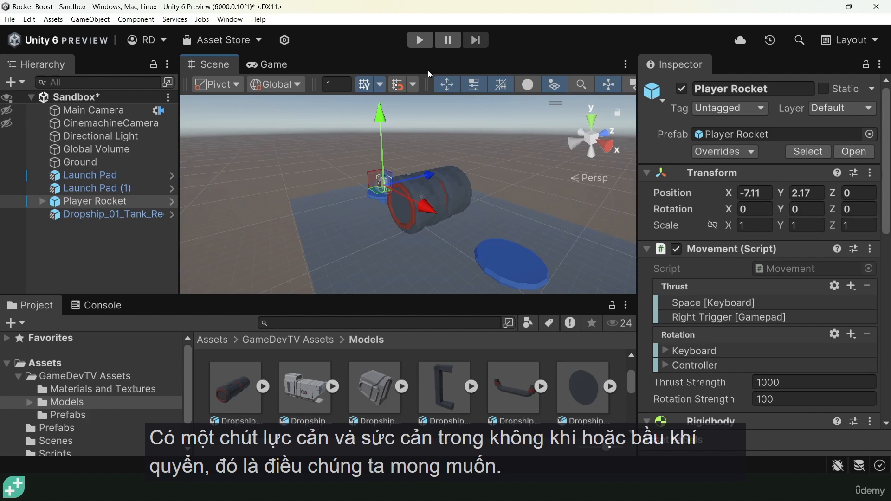
Check the Tidy Up Our Movement task slide on the other desktop, return to Unity, and deselect the rocket.
{"action": "left_click_drag", "start_coordinate": [392, 151], "coordinate": [439, 217], "text": "alt"}
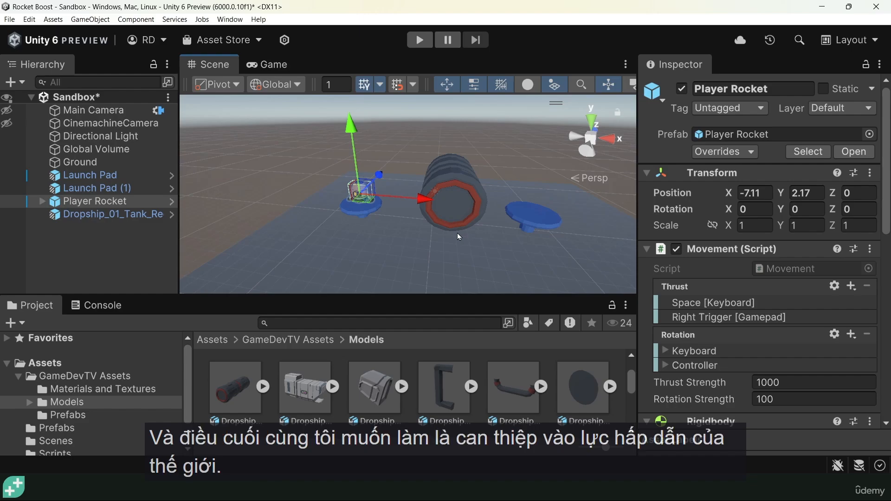
{"action": "key", "text": "ctrl+super+Right"}
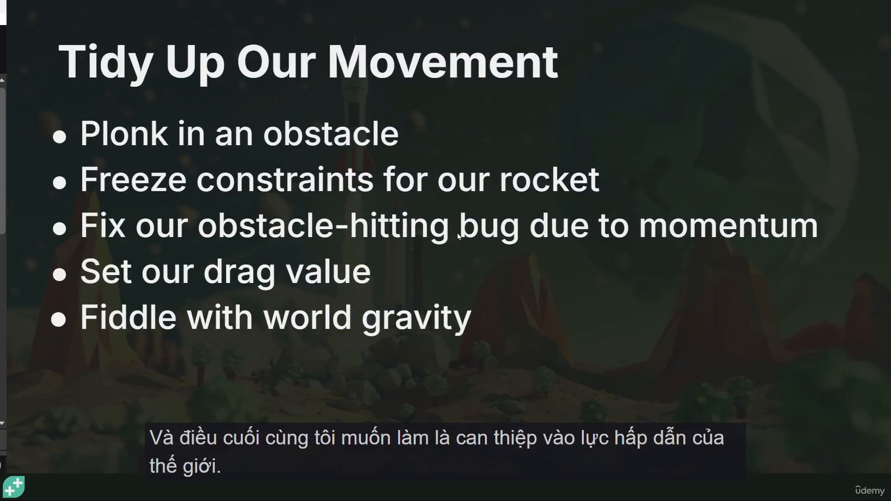
{"action": "key", "text": "ctrl+super+Left"}
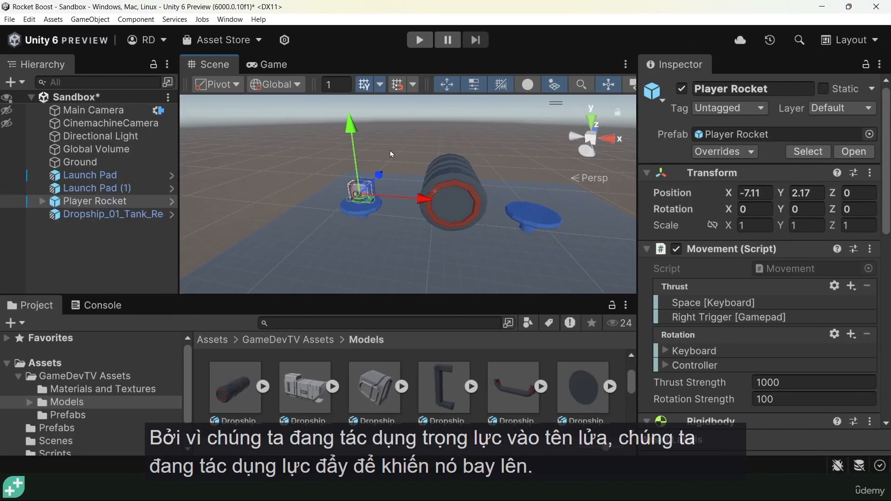
{"action": "left_click", "coordinate": [352, 139]}
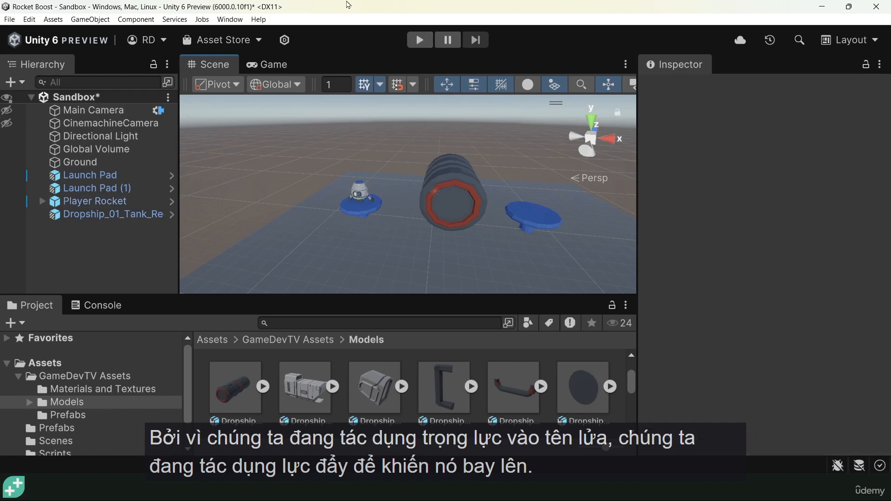
Open the Physics settings in the project settings to reach the world gravity values.
{"action": "scroll", "coordinate": [346, 223], "scroll_direction": "up", "scroll_amount": 7}
{"action": "middle_click_drag", "start_coordinate": [383, 147], "coordinate": [398, 190]}
{"action": "scroll", "coordinate": [397, 191], "scroll_direction": "down", "scroll_amount": 3}
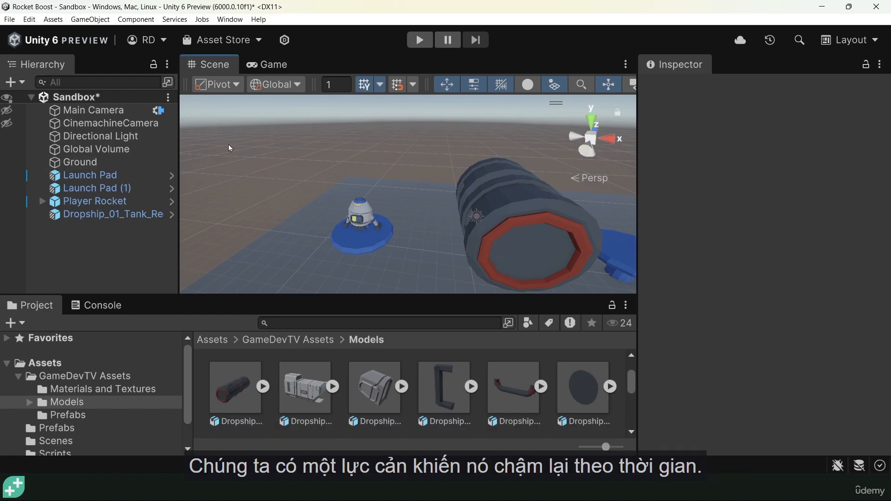
{"action": "left_click", "coordinate": [30, 19]}
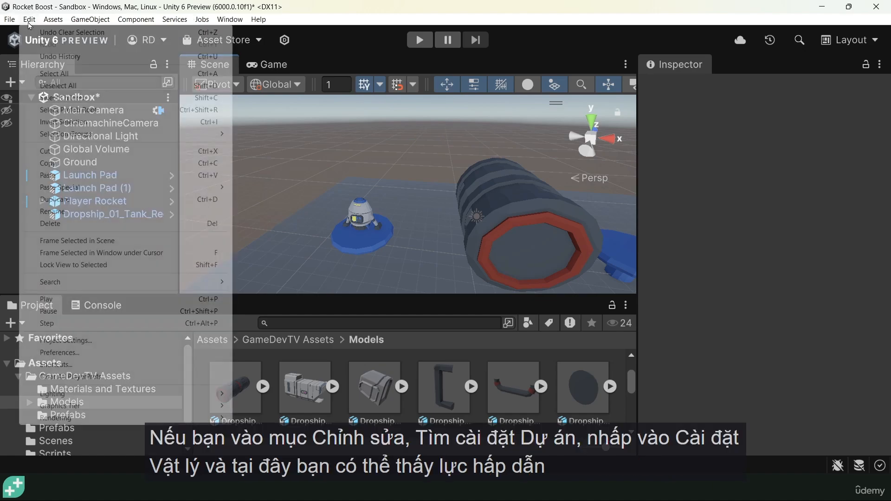
{"action": "left_click", "coordinate": [52, 341]}
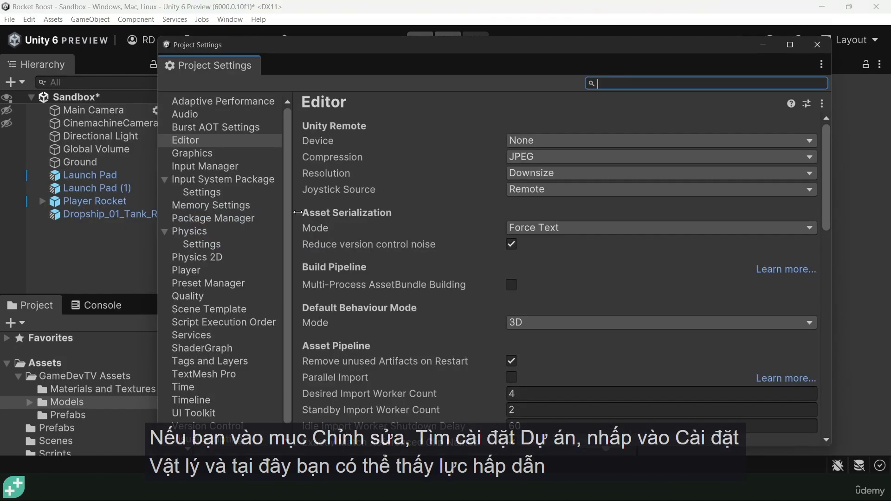
{"action": "left_click", "coordinate": [199, 245]}
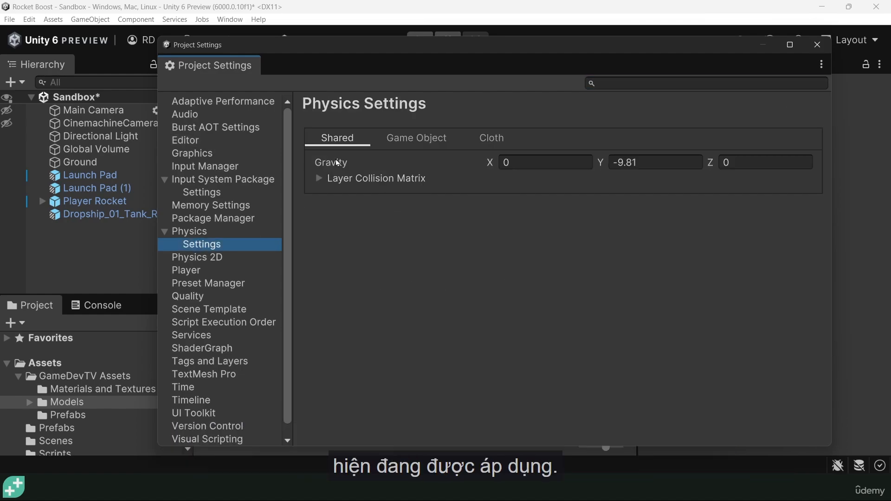
Try a world gravity of 4.96 on Y, moving the settings window aside and playing the game briefly to test it.
{"action": "left_click_drag", "start_coordinate": [645, 162], "coordinate": [609, 163]}
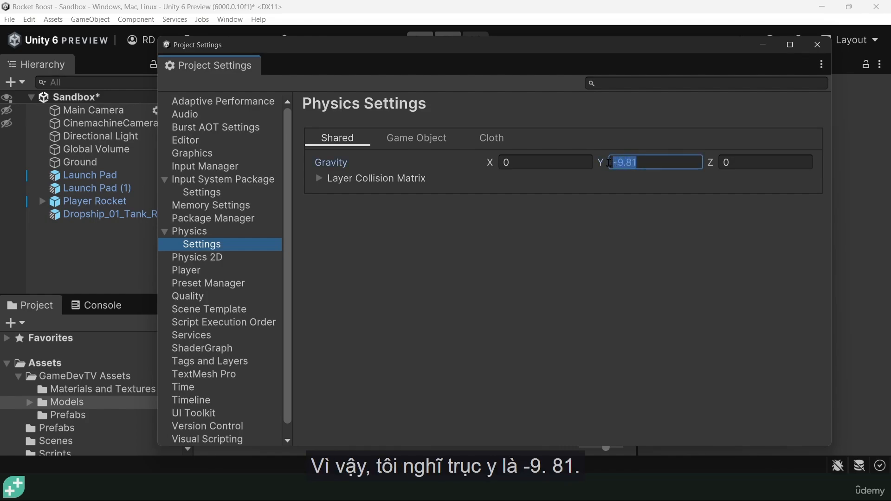
{"action": "left_click", "coordinate": [646, 164]}
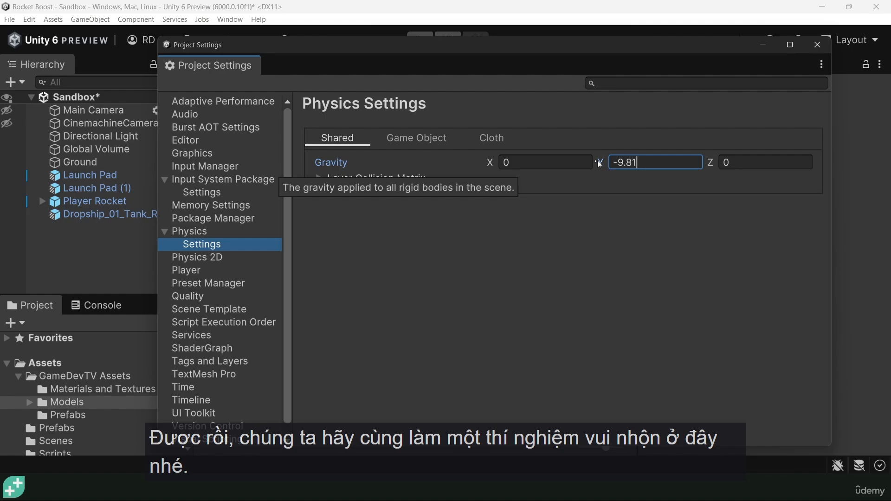
{"action": "left_click_drag", "start_coordinate": [598, 162], "coordinate": [623, 166]}
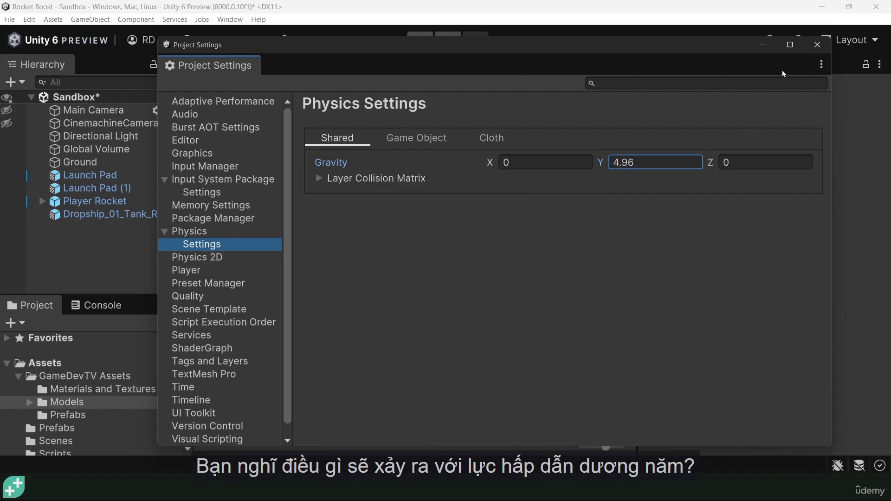
{"action": "left_click_drag", "start_coordinate": [714, 46], "coordinate": [0, 81]}
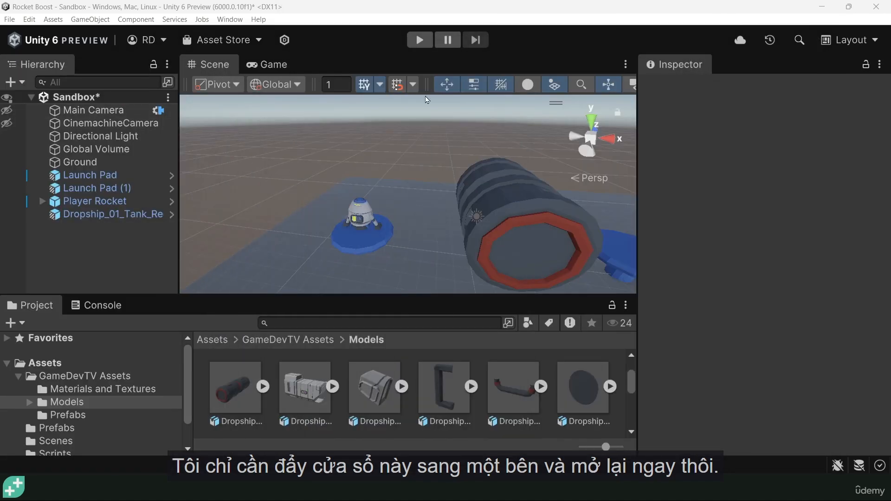
{"action": "left_click", "coordinate": [420, 39]}
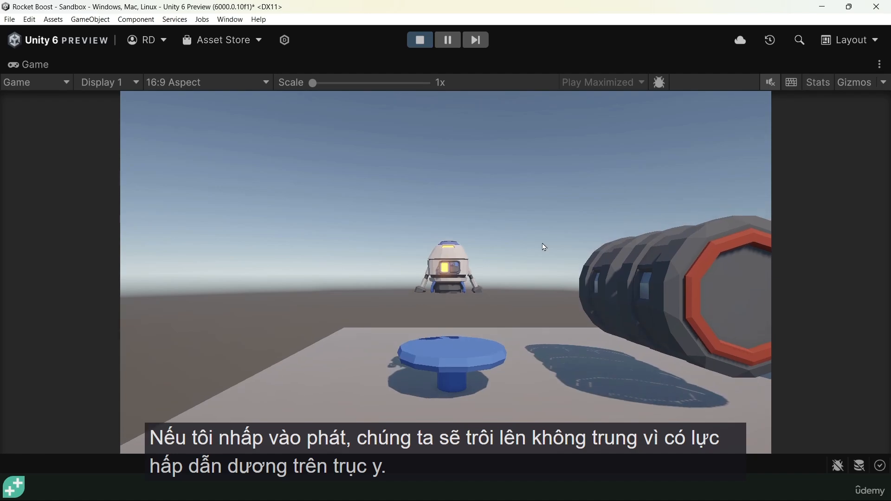
{"action": "left_click", "coordinate": [420, 41]}
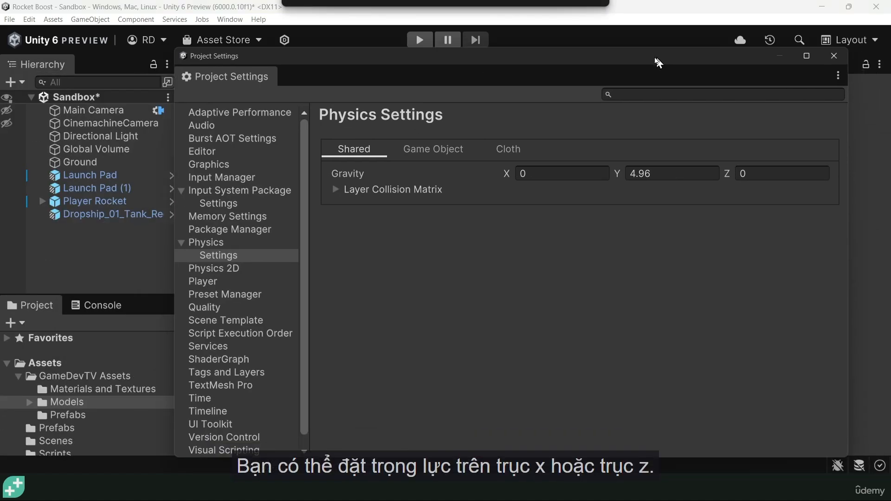
Set the world gravity on Y to -4 and close the project settings.
{"action": "left_click_drag", "start_coordinate": [298, 58], "coordinate": [254, 50]}
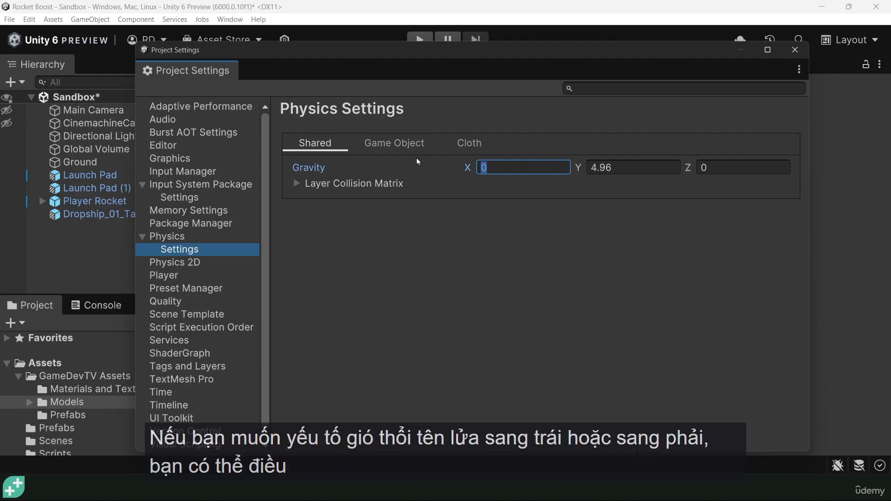
{"action": "mouse_move", "coordinate": [570, 53]}
{"action": "left_mouse_down"}
{"action": "mouse_move", "coordinate": [264, 46]}
{"action": "mouse_move", "coordinate": [495, 68]}
{"action": "mouse_move", "coordinate": [649, 56]}
{"action": "mouse_move", "coordinate": [568, 38]}
{"action": "left_mouse_up"}
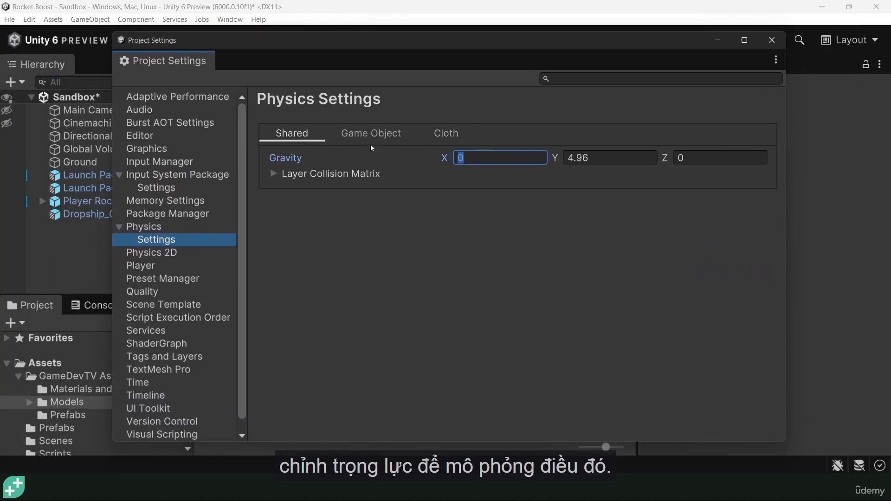
{"action": "left_click", "coordinate": [611, 158]}
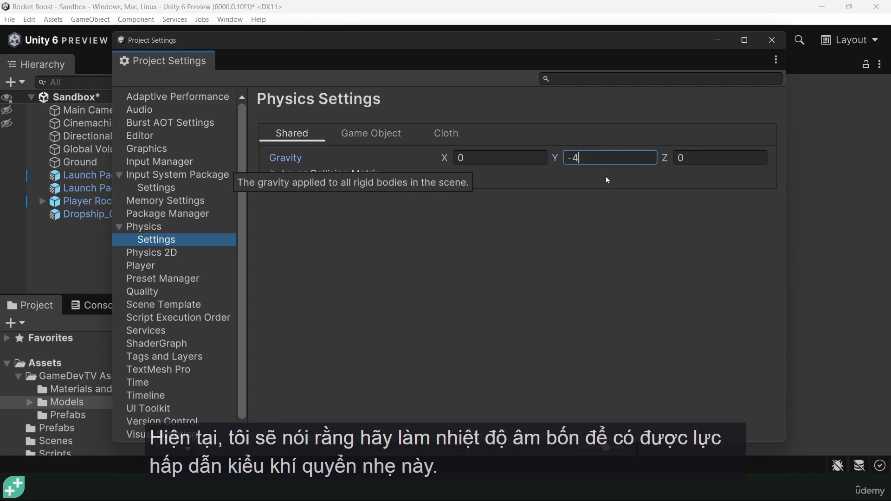
{"action": "left_click", "coordinate": [581, 288]}
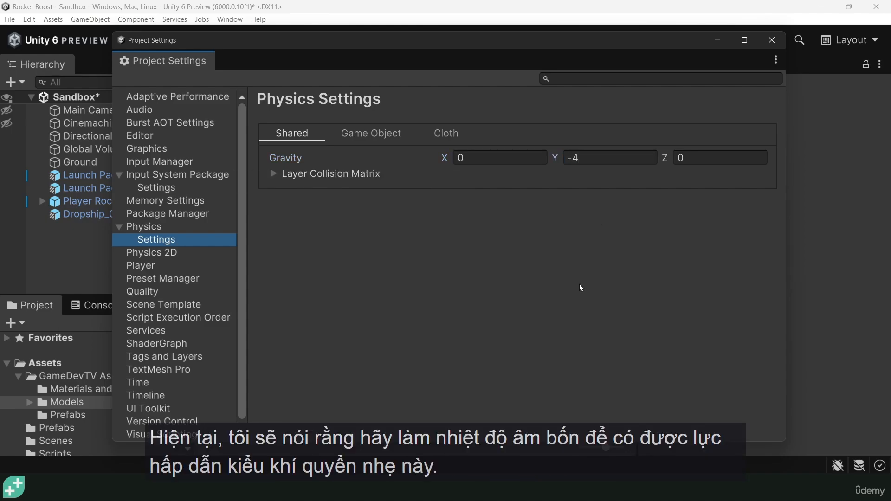
{"action": "left_click", "coordinate": [772, 39]}
Play the game, fly the rocket over the tank to the other launch pad to test the reduced gravity, and stop.
{"action": "left_click", "coordinate": [414, 41]}
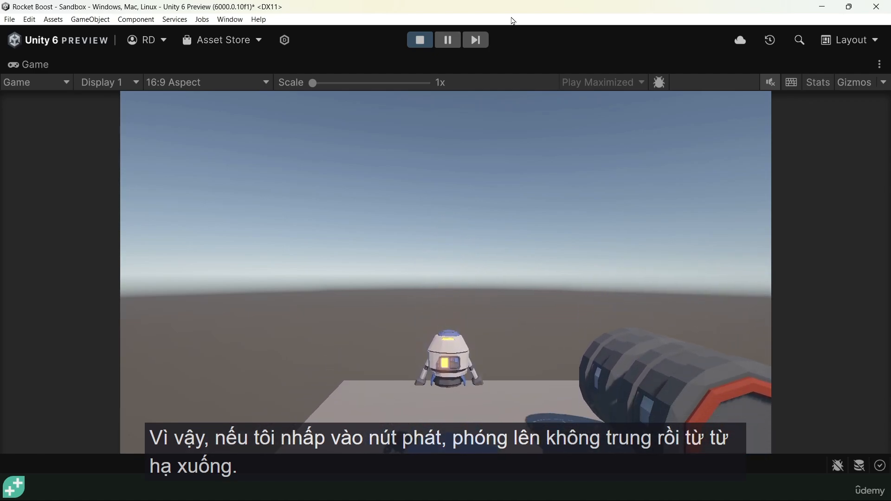
{"action": "key", "text": "space"}
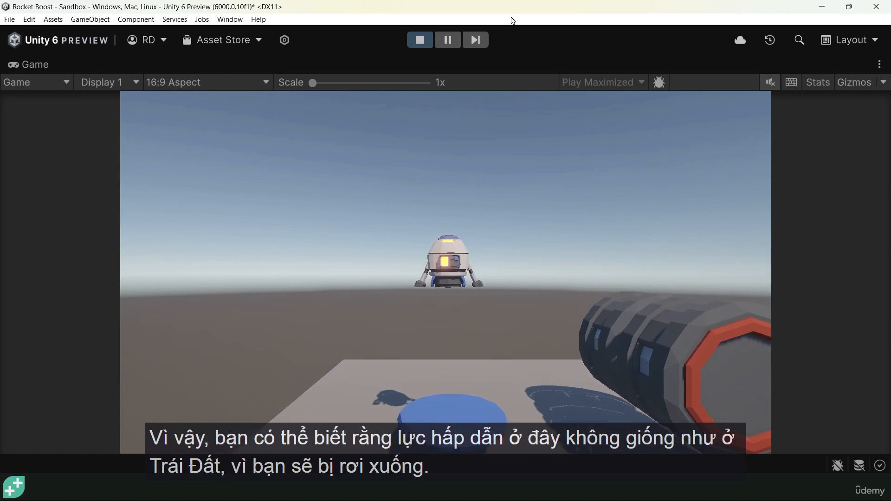
{"action": "key", "text": "space"}
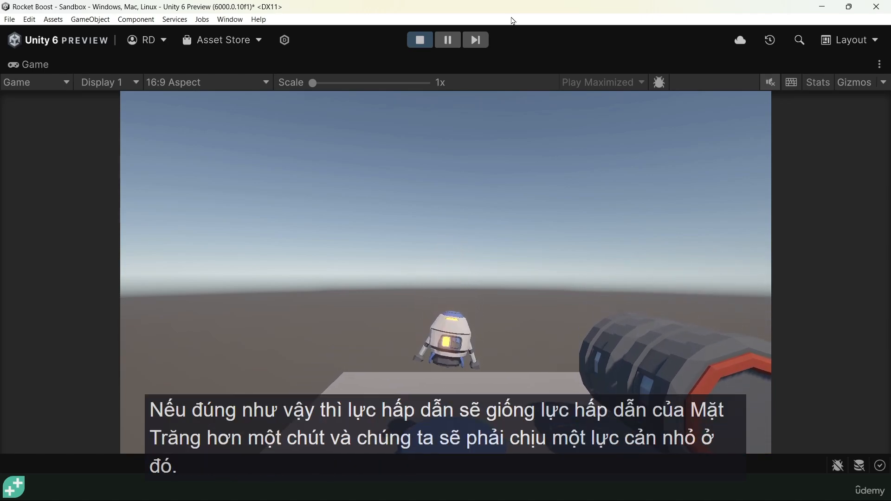
{"action": "key", "text": "d"}
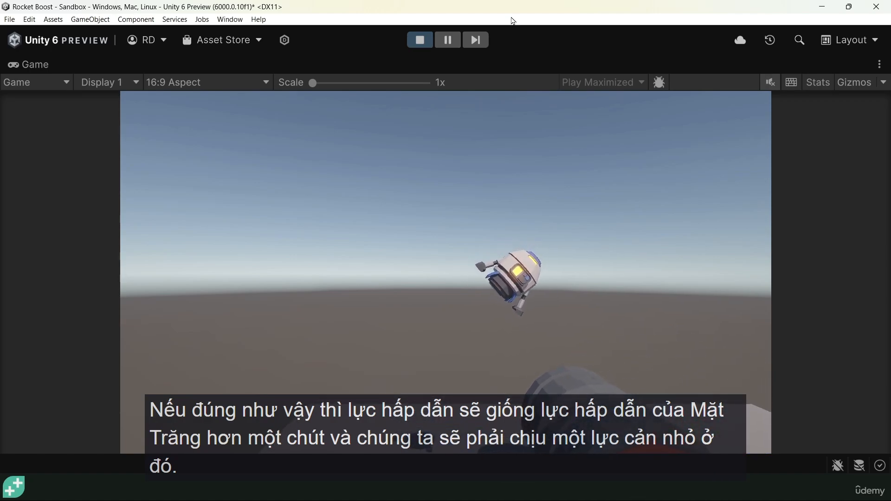
{"action": "key", "text": "space"}
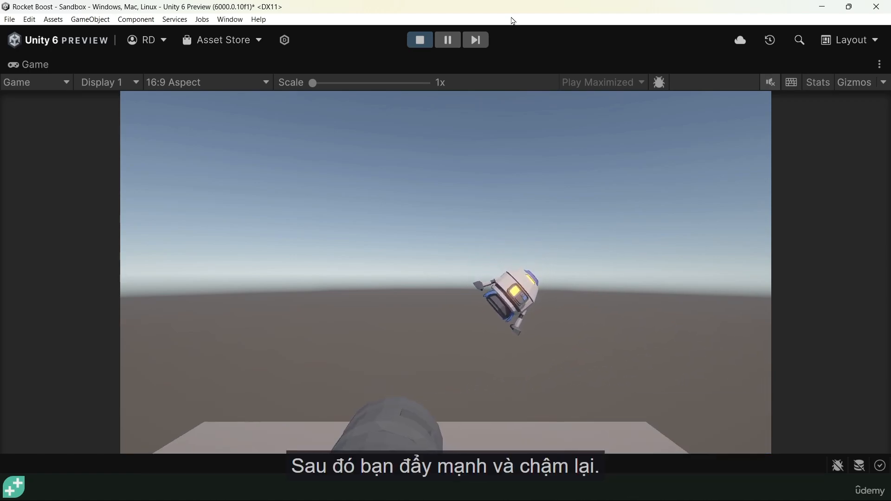
{"action": "key", "text": "a"}
{"action": "key", "text": "a"}
{"action": "key", "text": "space"}
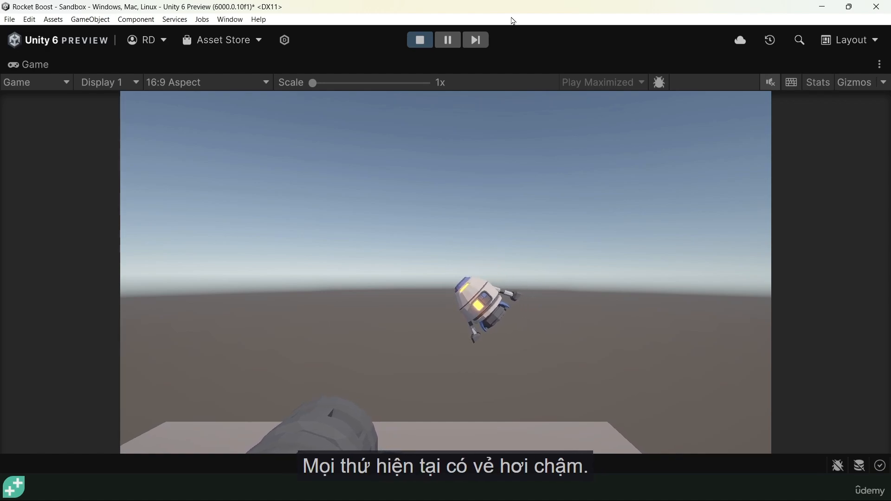
{"action": "key", "text": "d"}
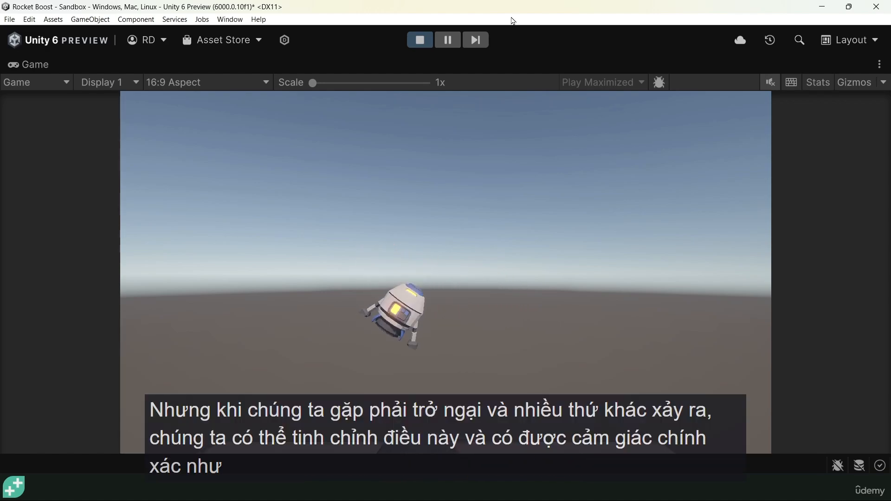
{"action": "key", "text": "space"}
{"action": "key", "text": "a"}
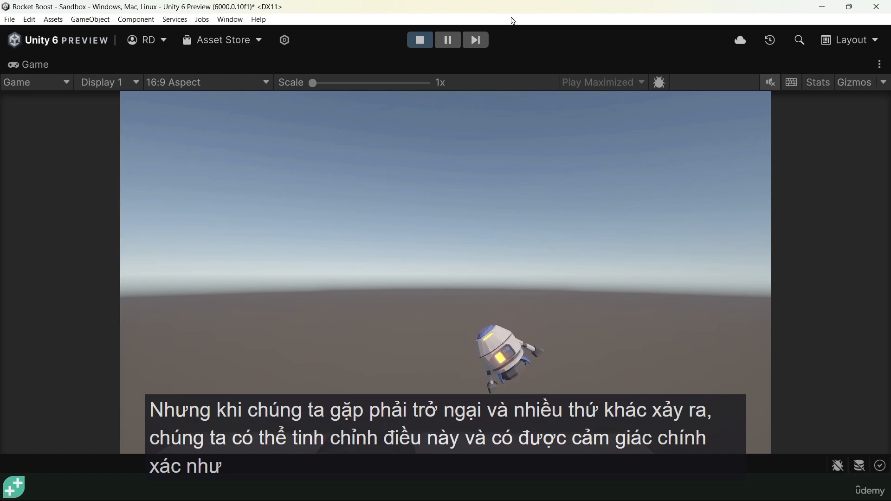
{"action": "key", "text": "space"}
{"action": "key", "text": "d"}
{"action": "key", "text": "space"}
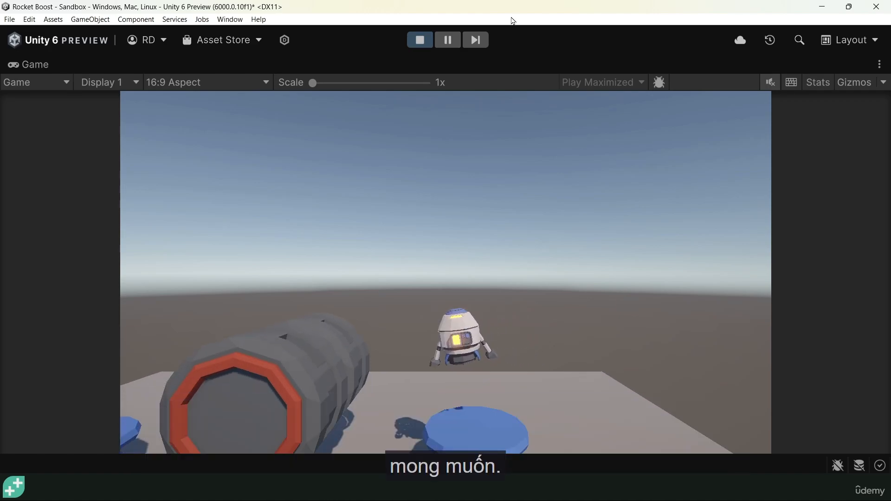
{"action": "key", "text": "a"}
{"action": "key", "text": "d"}
{"action": "key", "text": "space"}
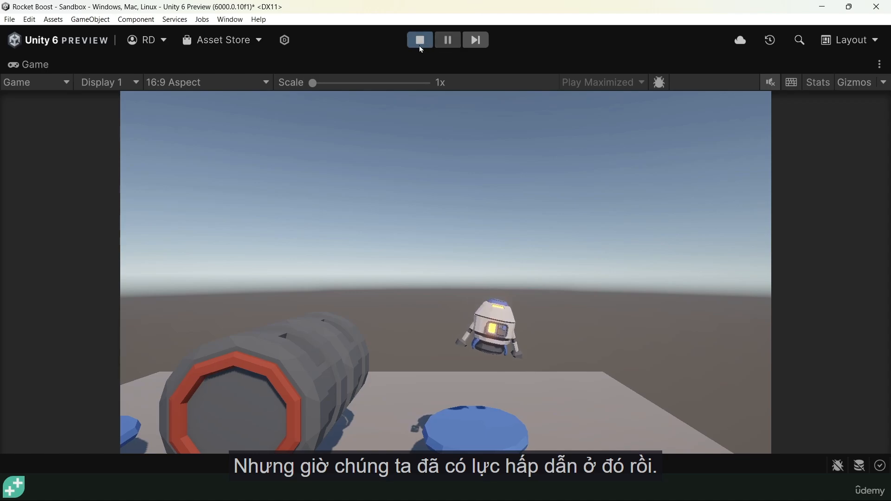
{"action": "left_click", "coordinate": [420, 40]}
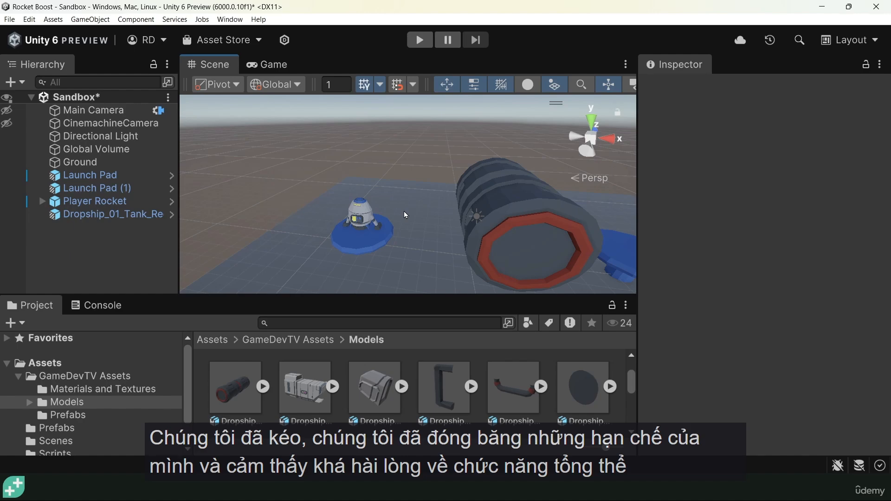
{"action": "scroll", "coordinate": [376, 227], "scroll_direction": "up", "scroll_amount": 3}
{"action": "middle_click_drag", "start_coordinate": [369, 238], "coordinate": [438, 200]}
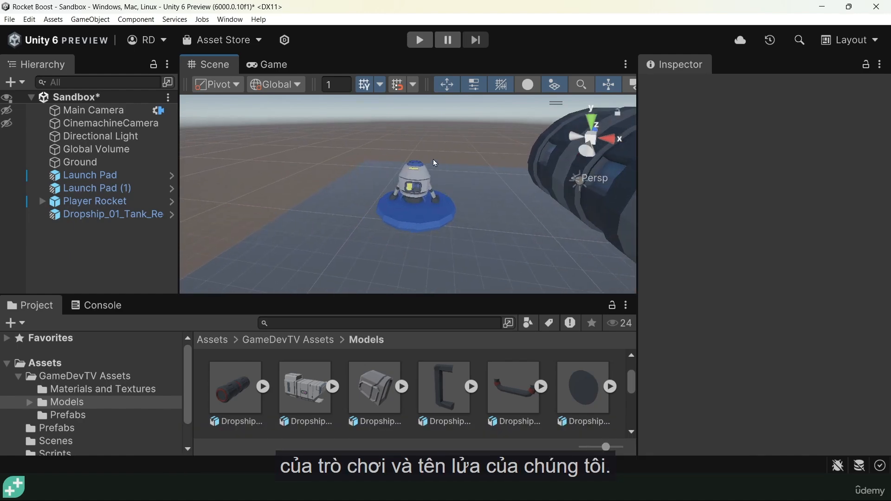